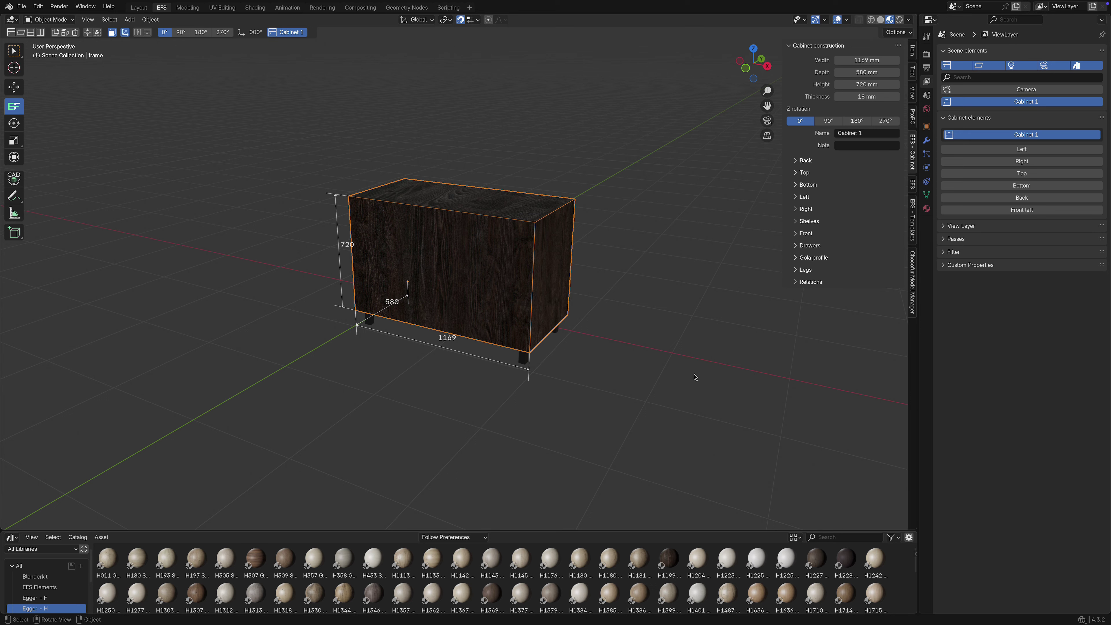
- Turn off the cabinet's dimension display in the viewport
mouse_move(691, 389)
middle_mouse_down()
mouse_move(684, 379)
mouse_move(700, 388)
middle_mouse_up()
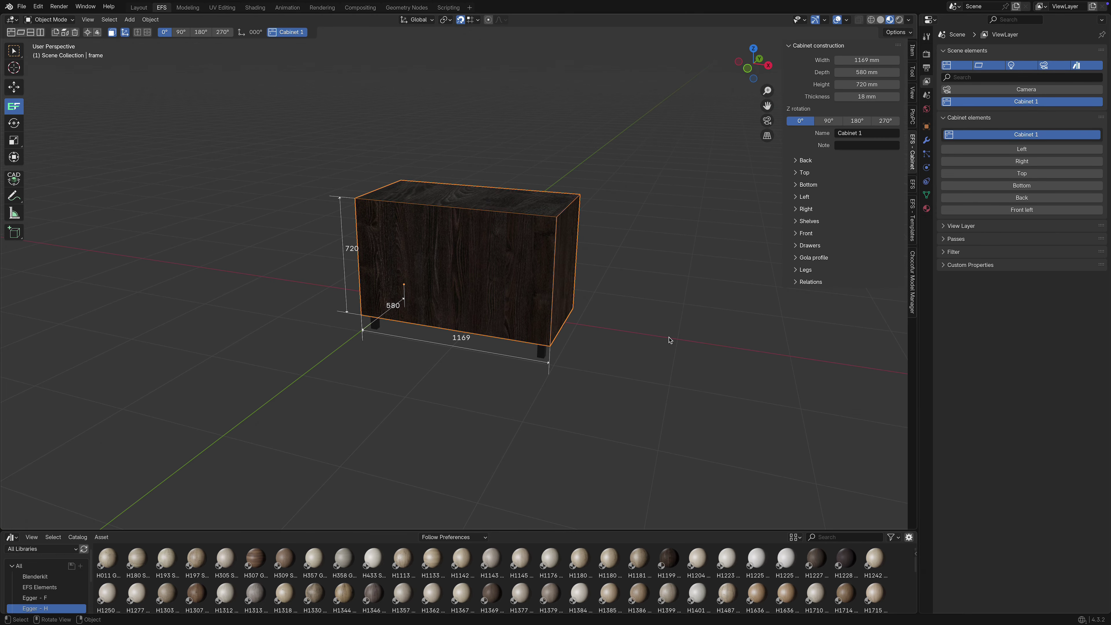
middle_click_drag(663, 350, 663, 356)
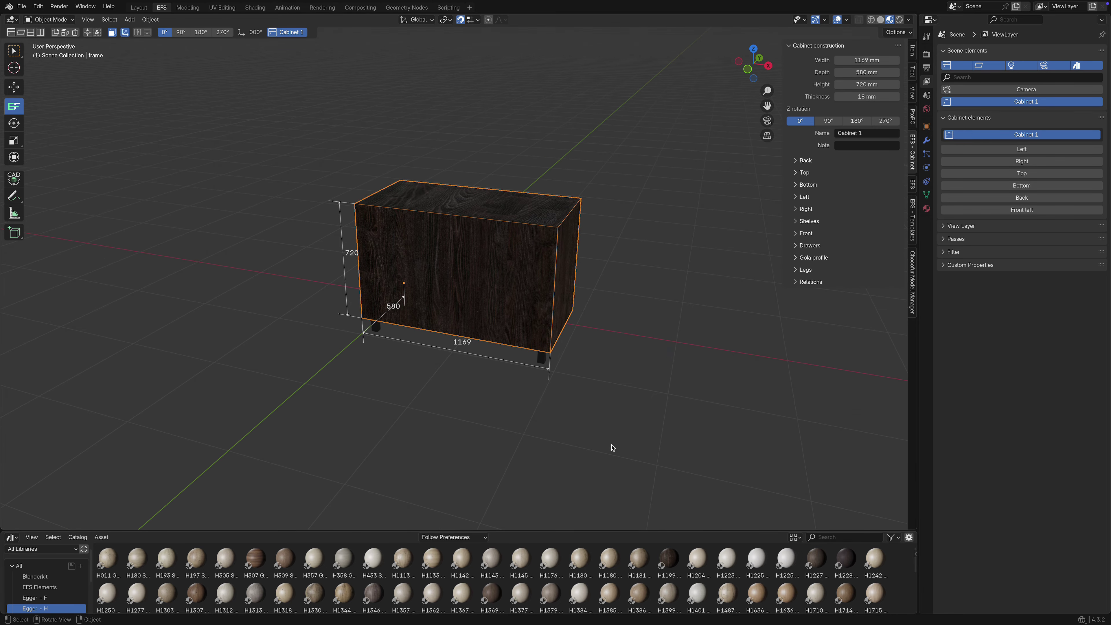
left_click(124, 31)
scroll(674, 363, "up", 1)
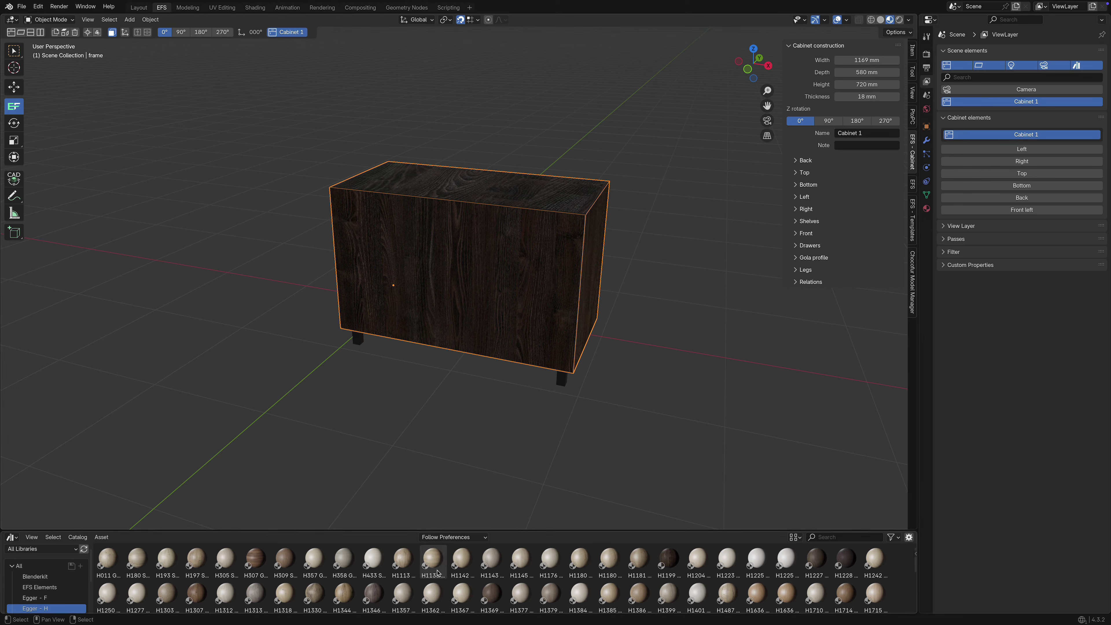
- Apply the H1113 wood material from the Egger - H catalog to the cabinet's top board in Material Preview shading
left_click(880, 20)
left_click(890, 20)
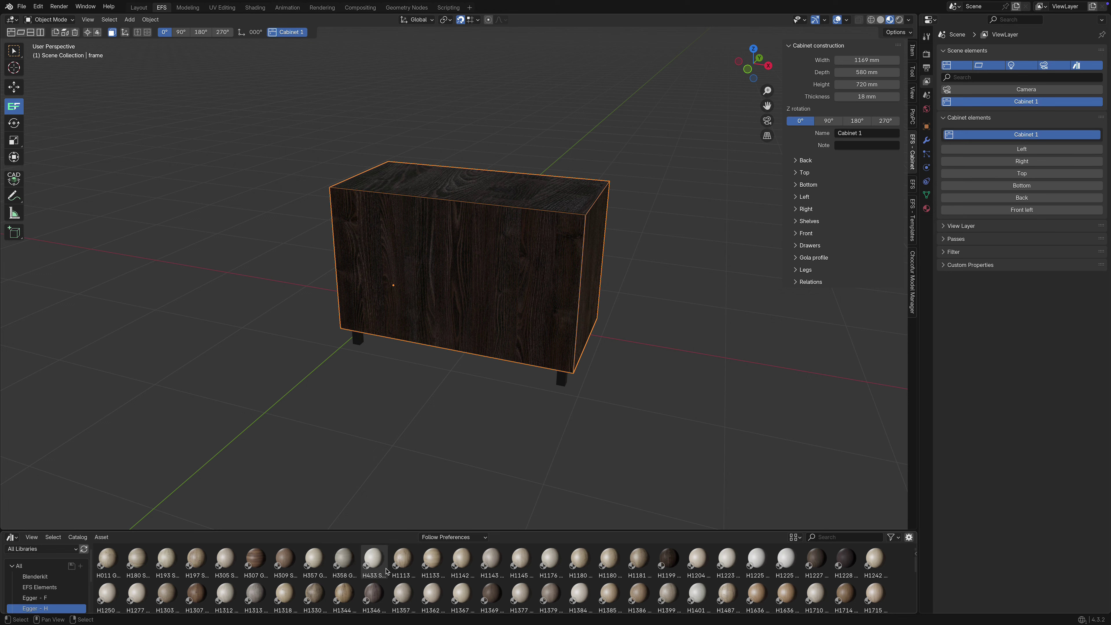
left_click_drag(400, 563, 523, 185)
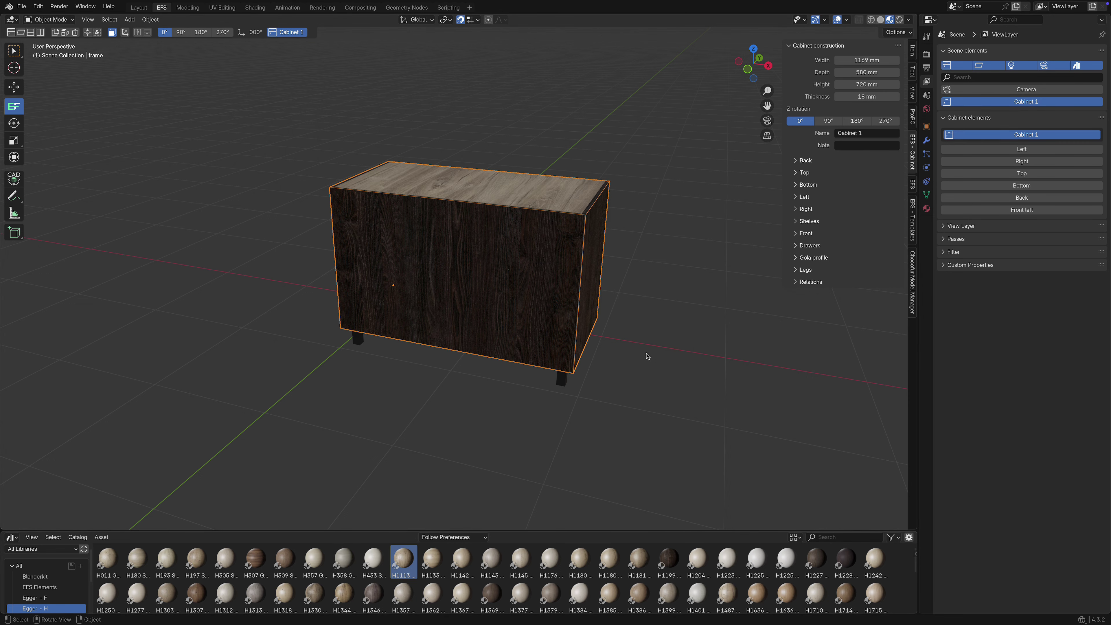
- Fit the texture on the cabinet's Front left board and show its UV layout in the UV Editing workspace
left_click(538, 314)
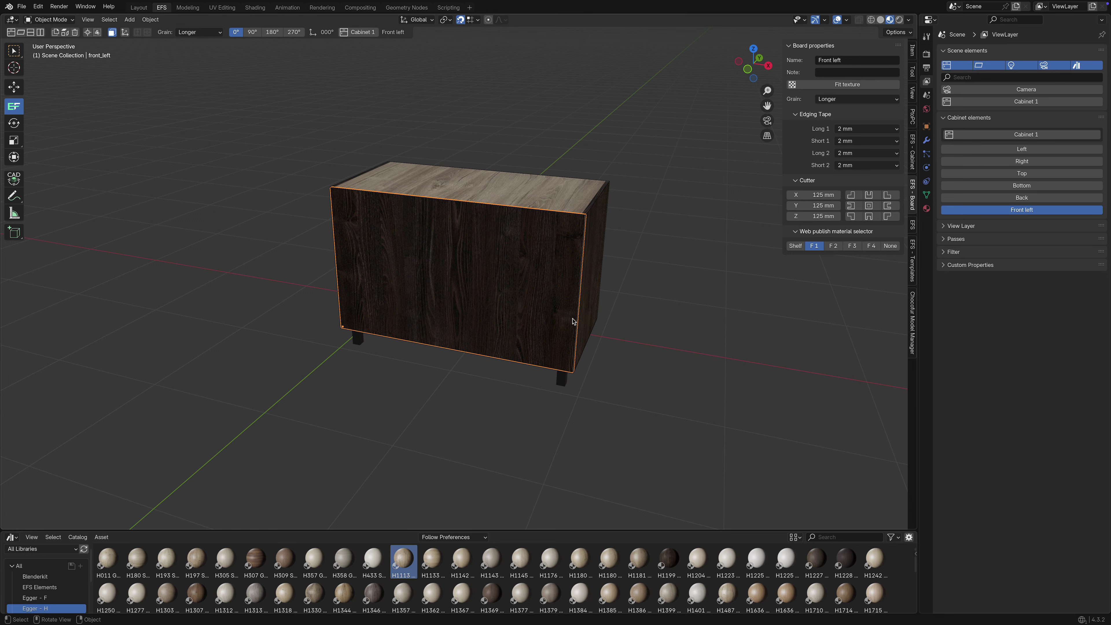
left_click(222, 7)
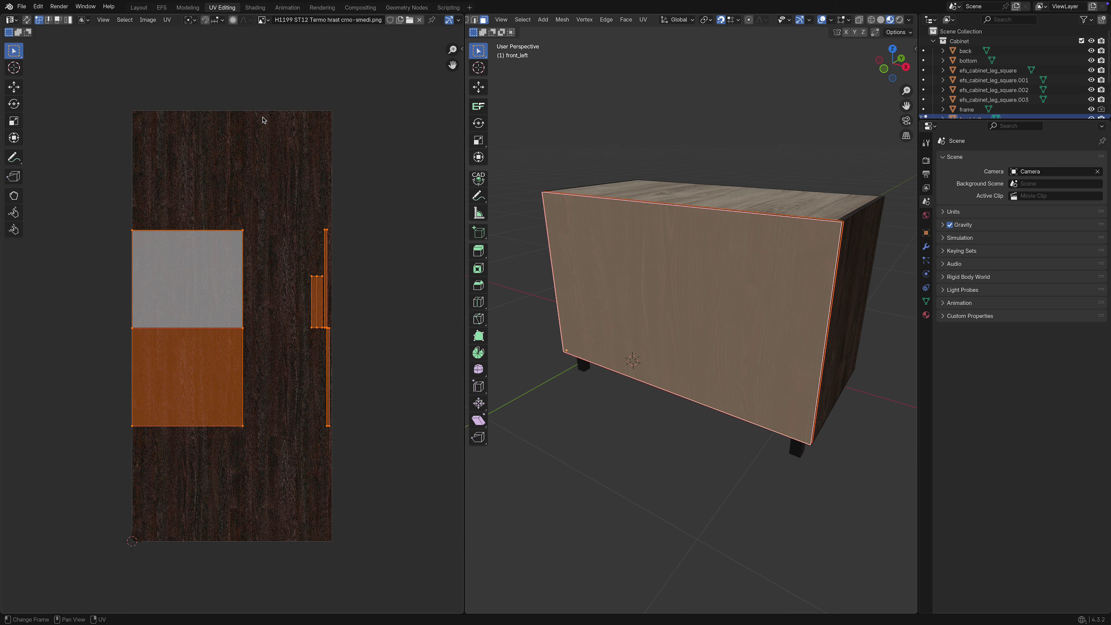
left_click(162, 8)
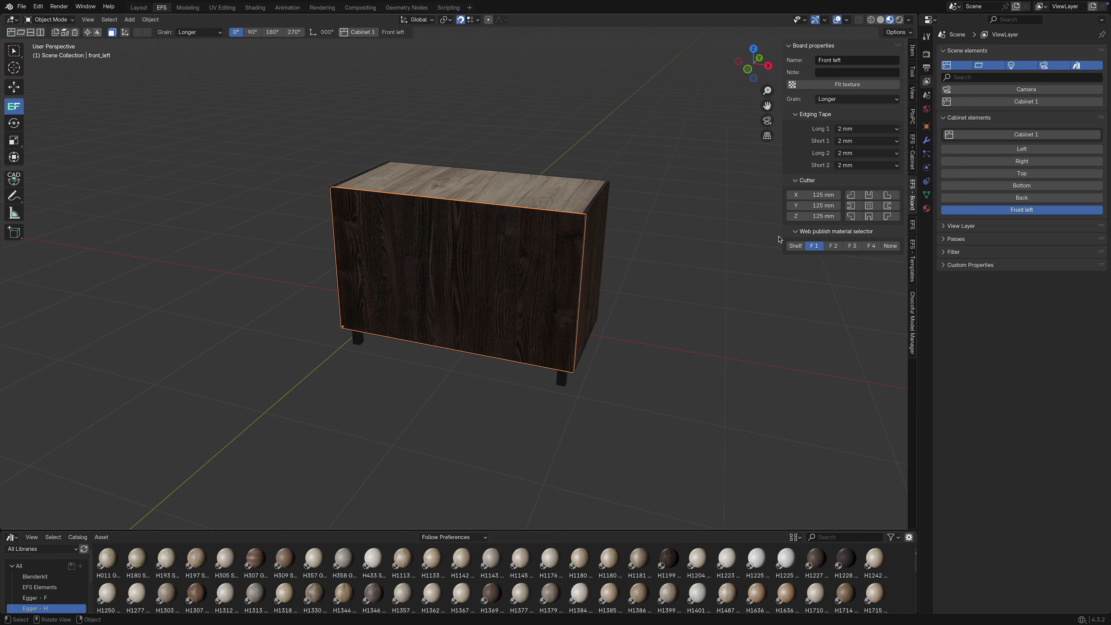
left_click(853, 85)
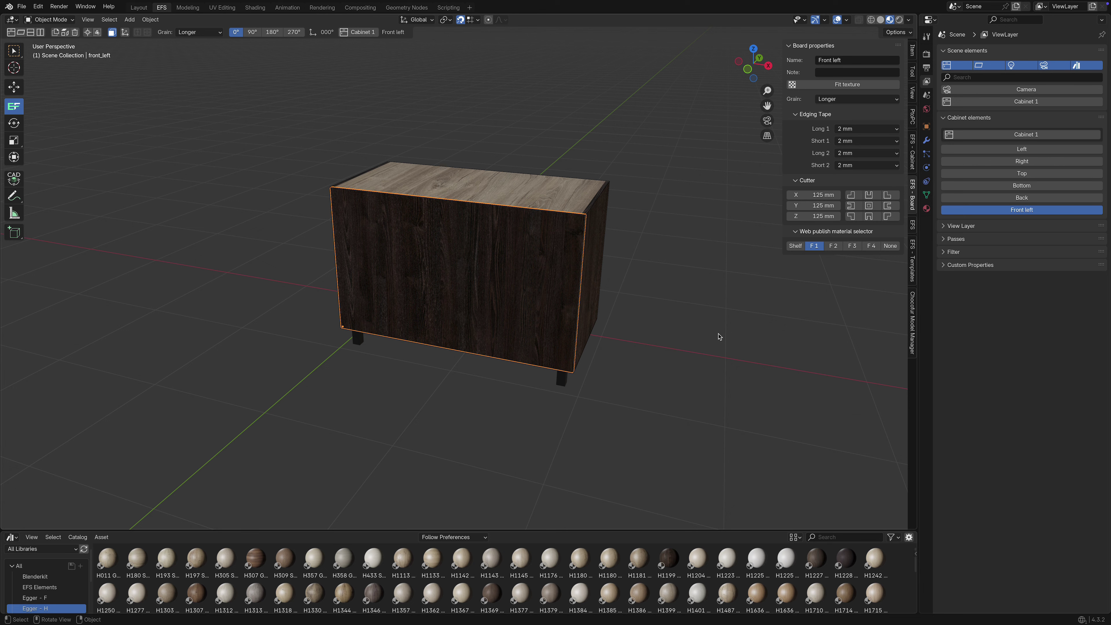
left_click(221, 8)
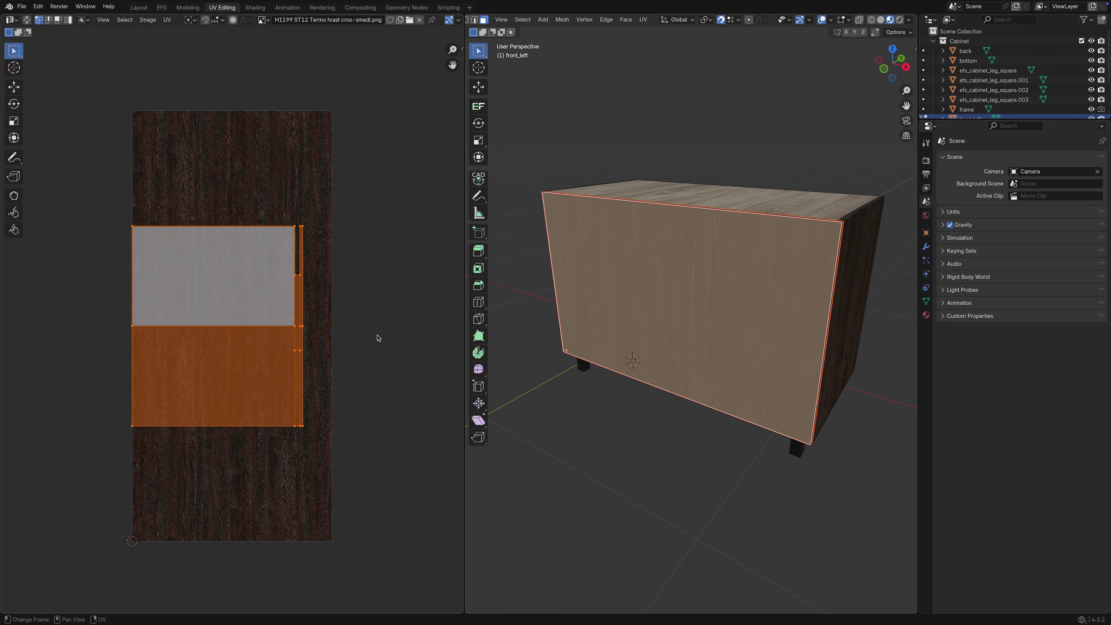
key("s")
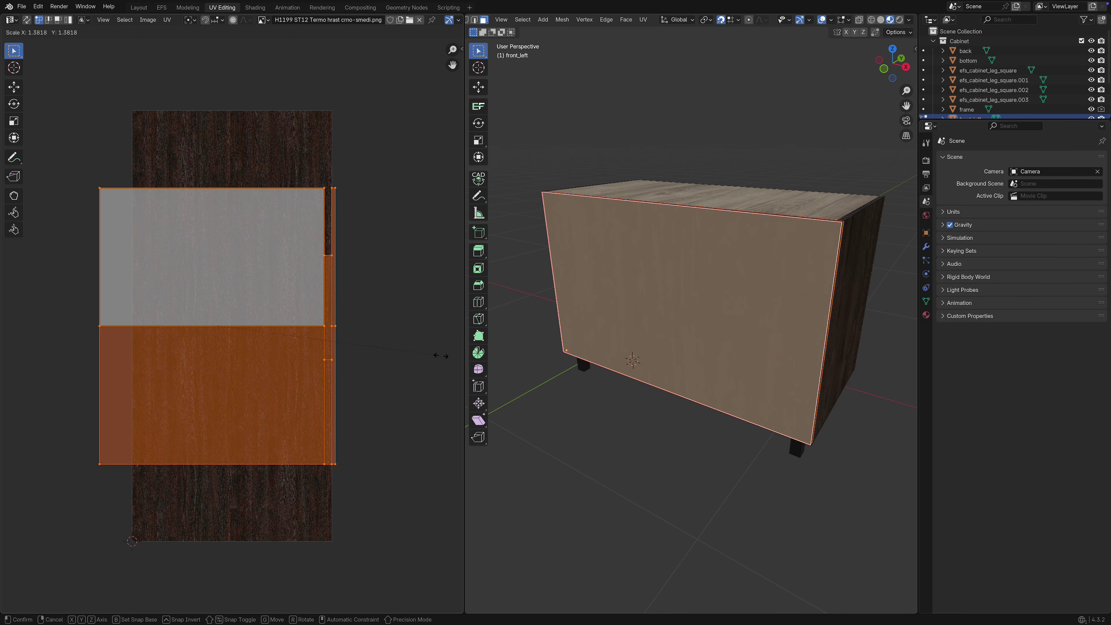
right_click(432, 354)
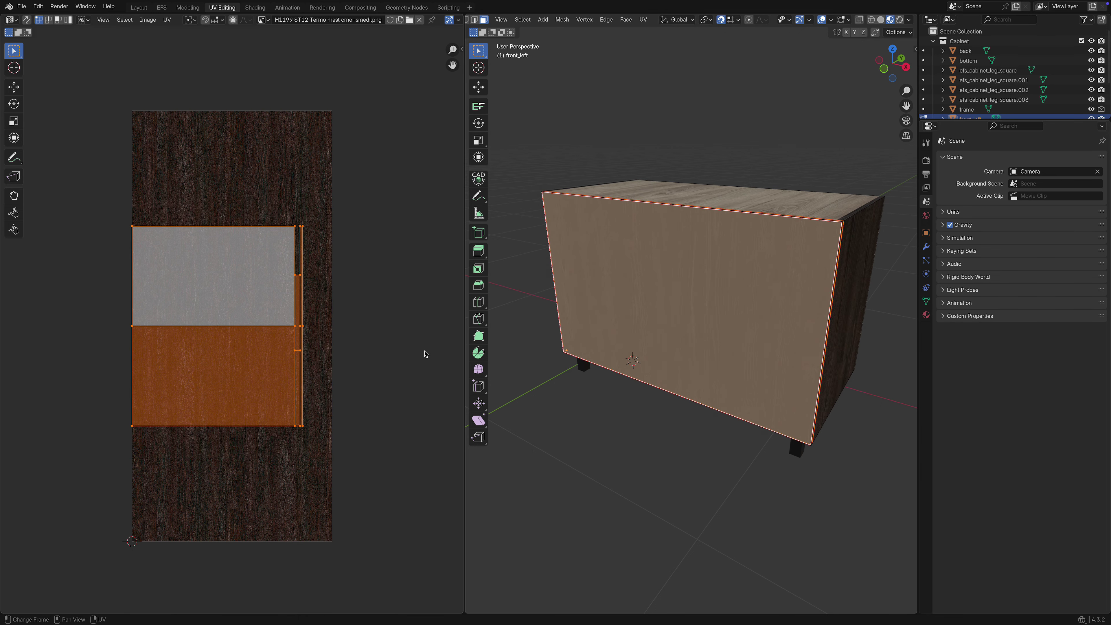
key("g")
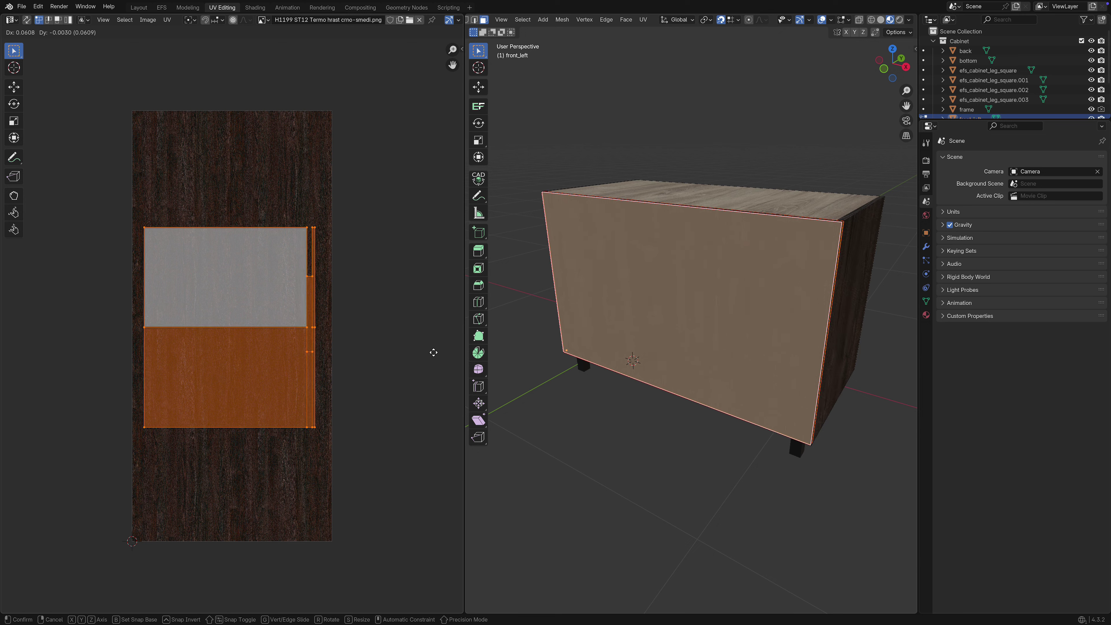
right_click(439, 356)
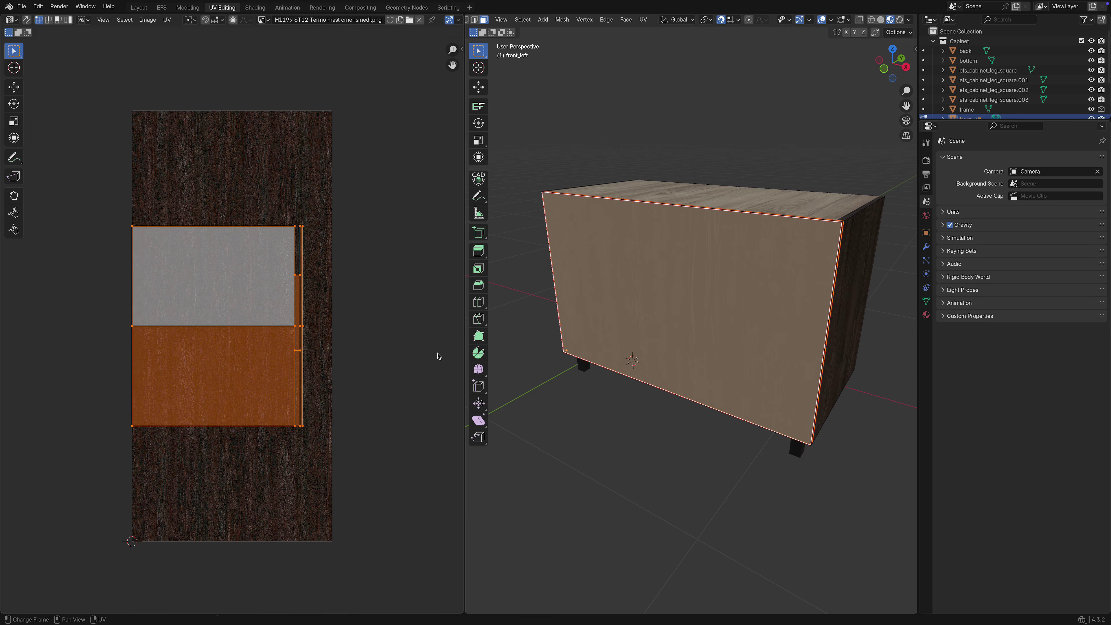
- Rotate the front board's UV layout by about -90 degrees and return to the EFS workspace
key("r")
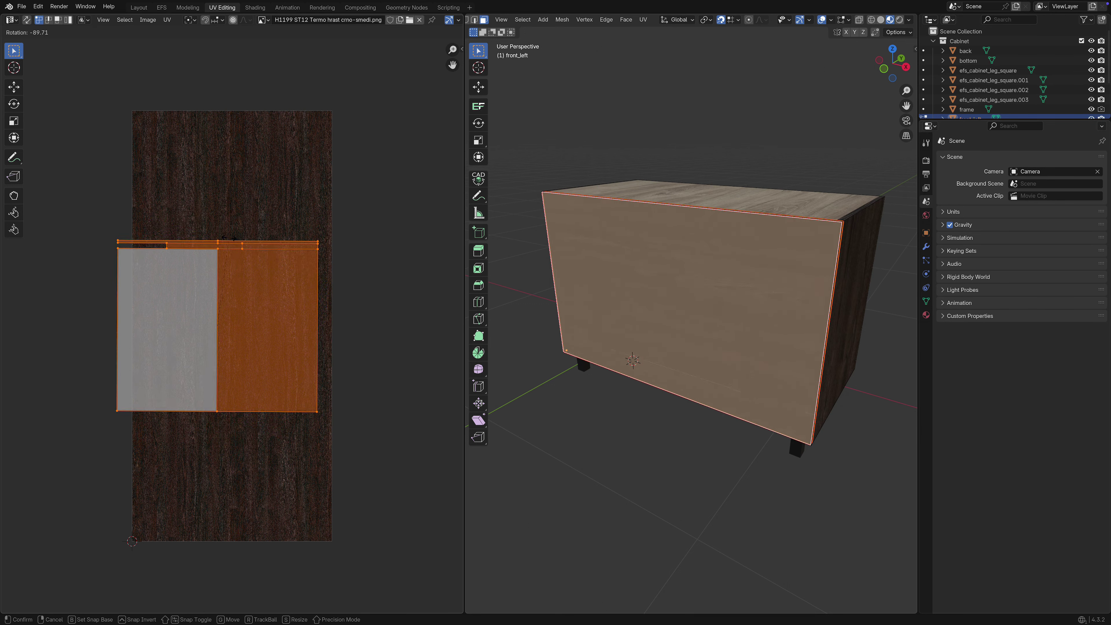
left_click(227, 237)
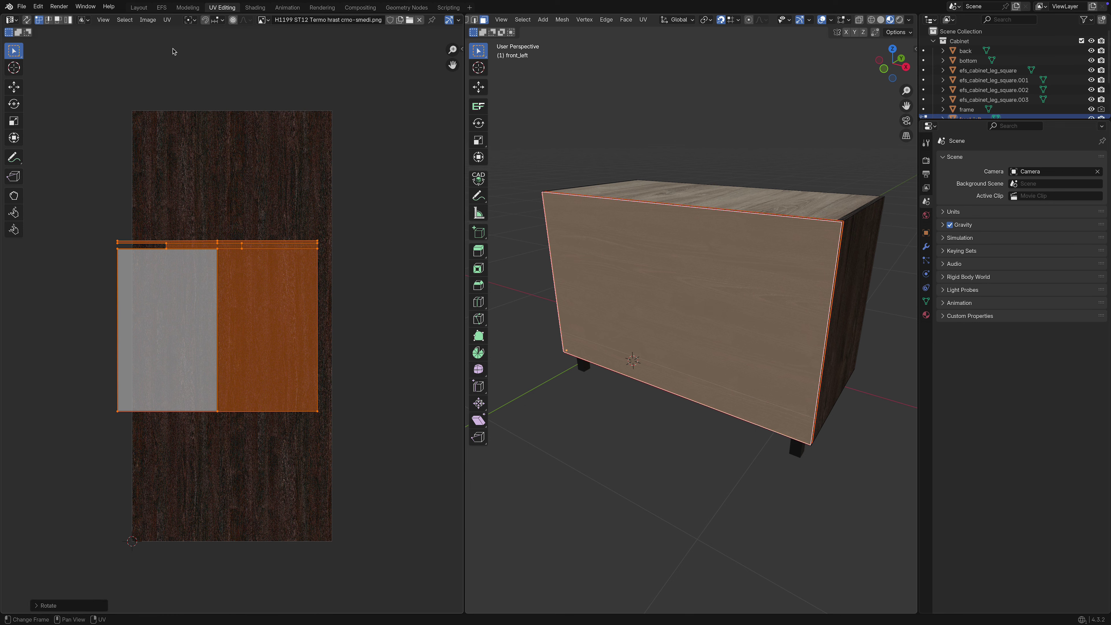
left_click(162, 8)
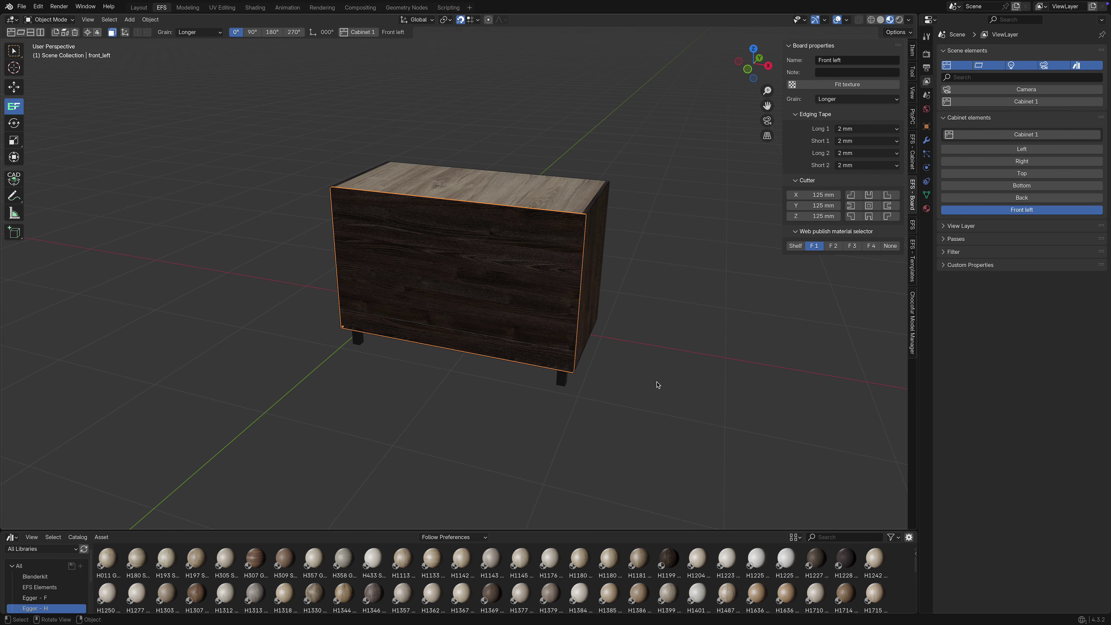
- Align the active camera to an angled view showing the cabinet's front and side
middle_click_drag(658, 385, 634, 380)
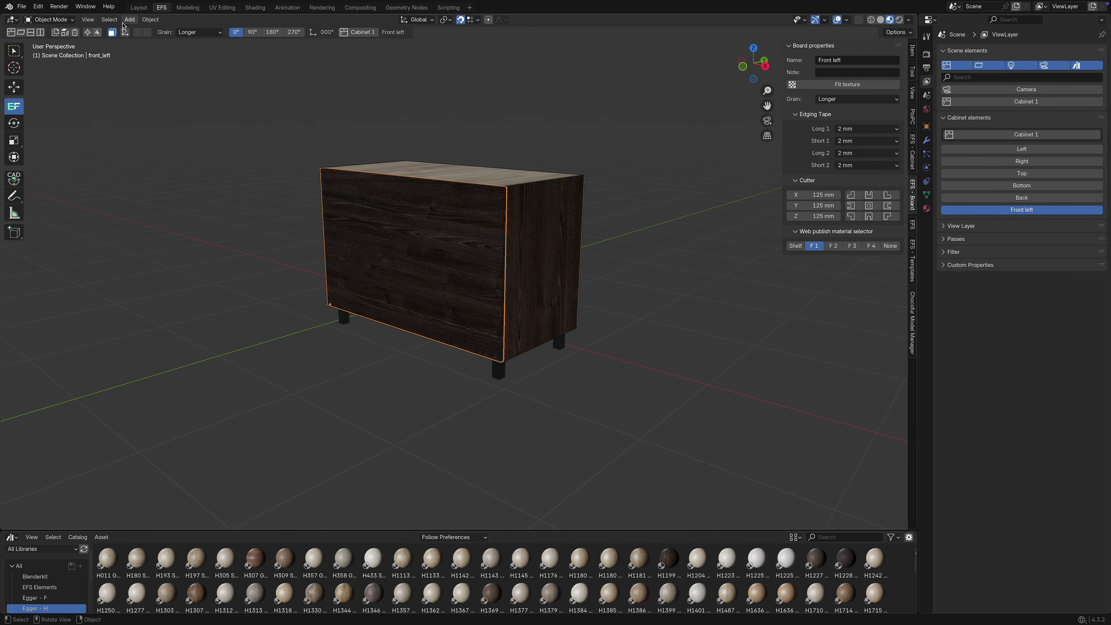
left_click(88, 19)
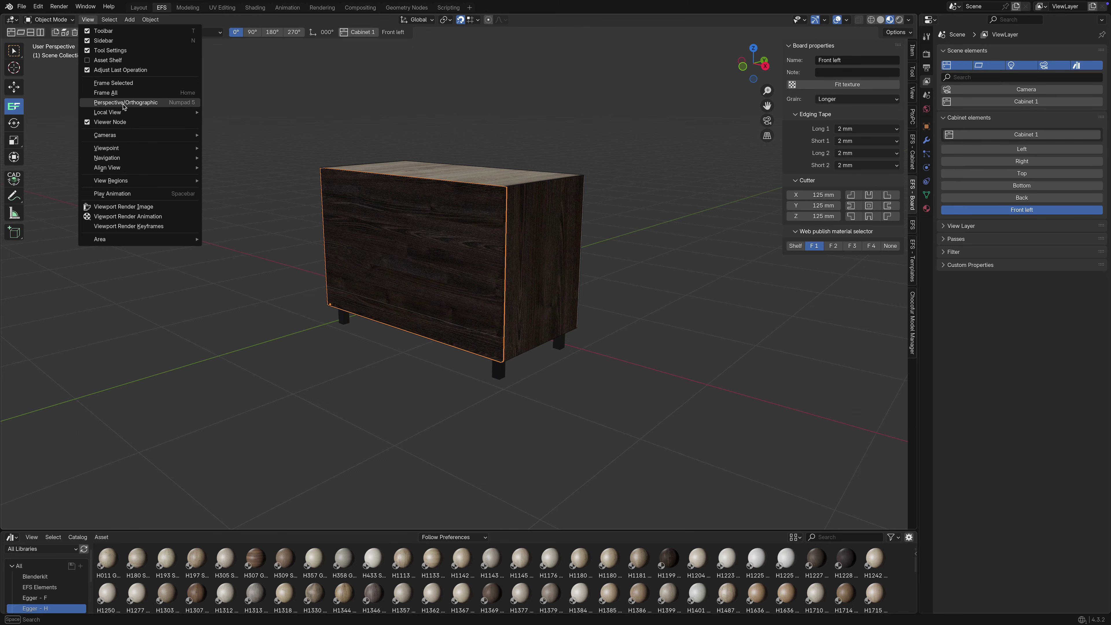
mouse_move(137, 167)
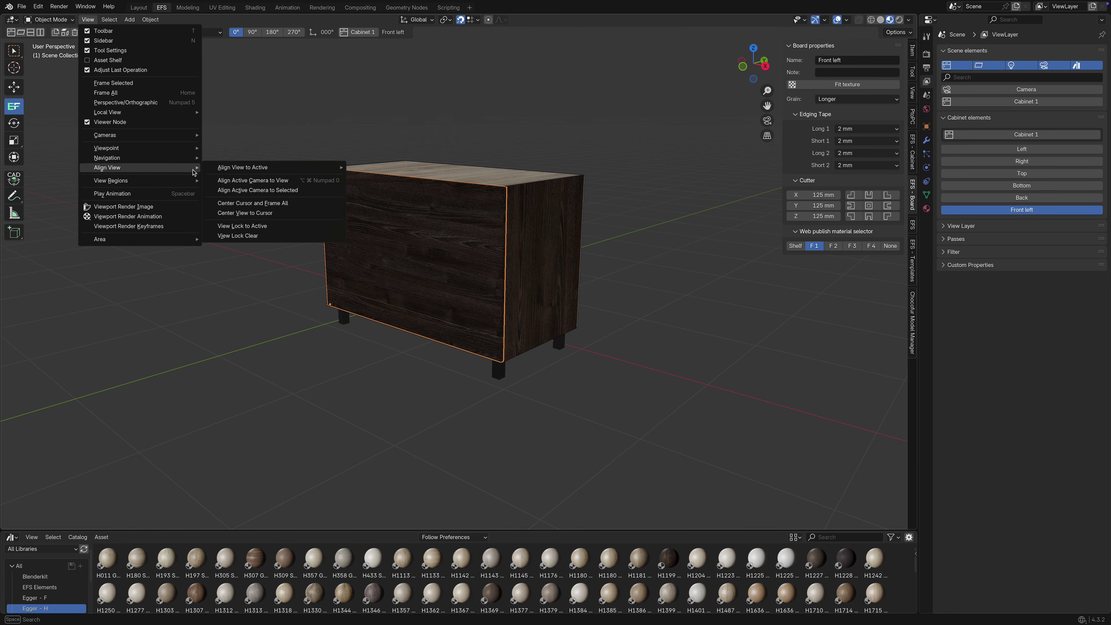
left_click(258, 181)
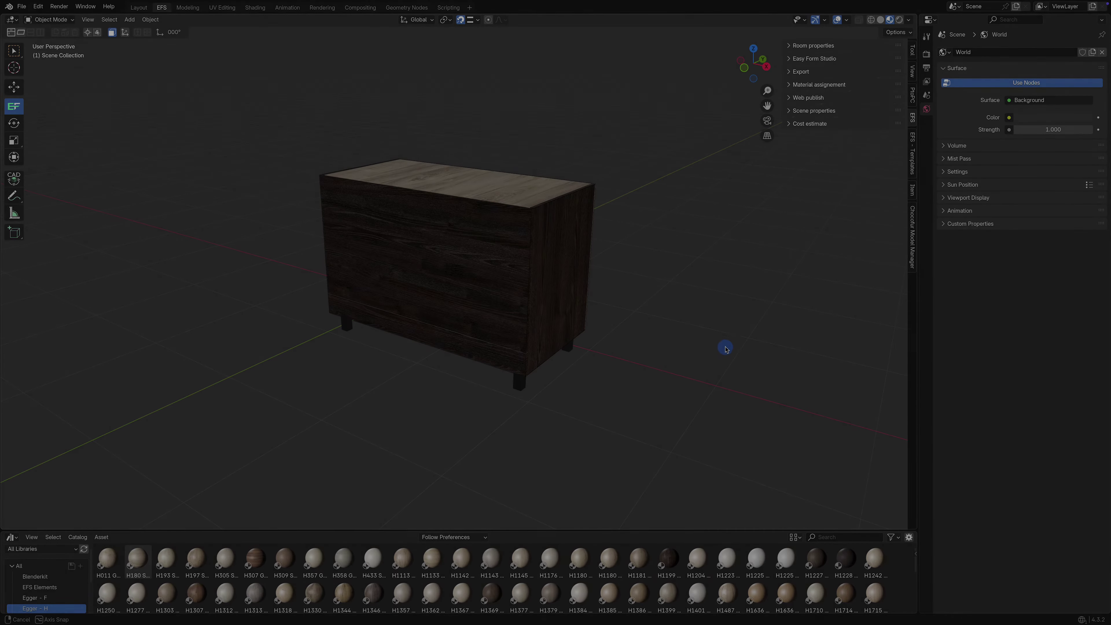
- Remove Align Active Camera to View from the Quick Favorites
mouse_move(725, 349)
middle_mouse_down()
mouse_move(712, 346)
mouse_move(728, 347)
middle_mouse_up()
key("q")
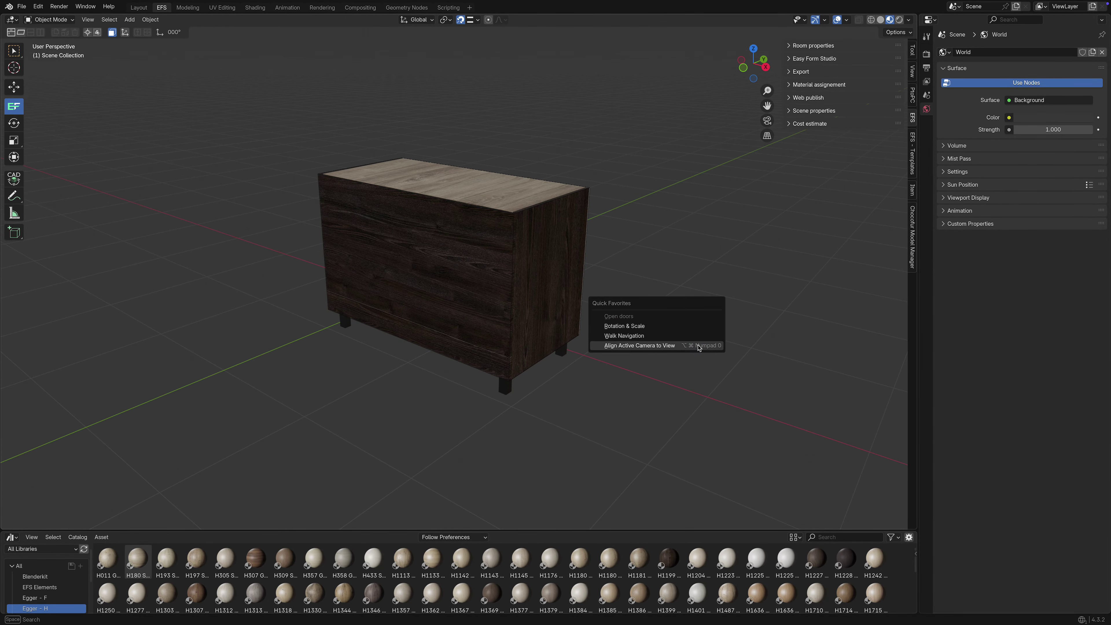
right_click(670, 347)
left_click(670, 348)
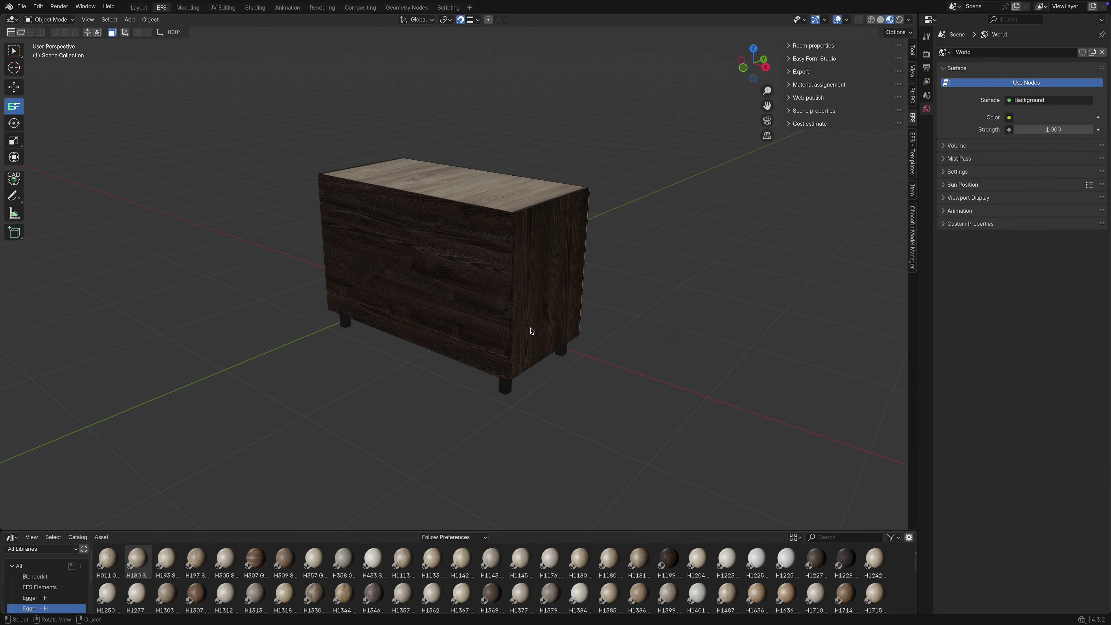
- Add the Align Active Camera to View command to the Quick Favorites
left_click(88, 20)
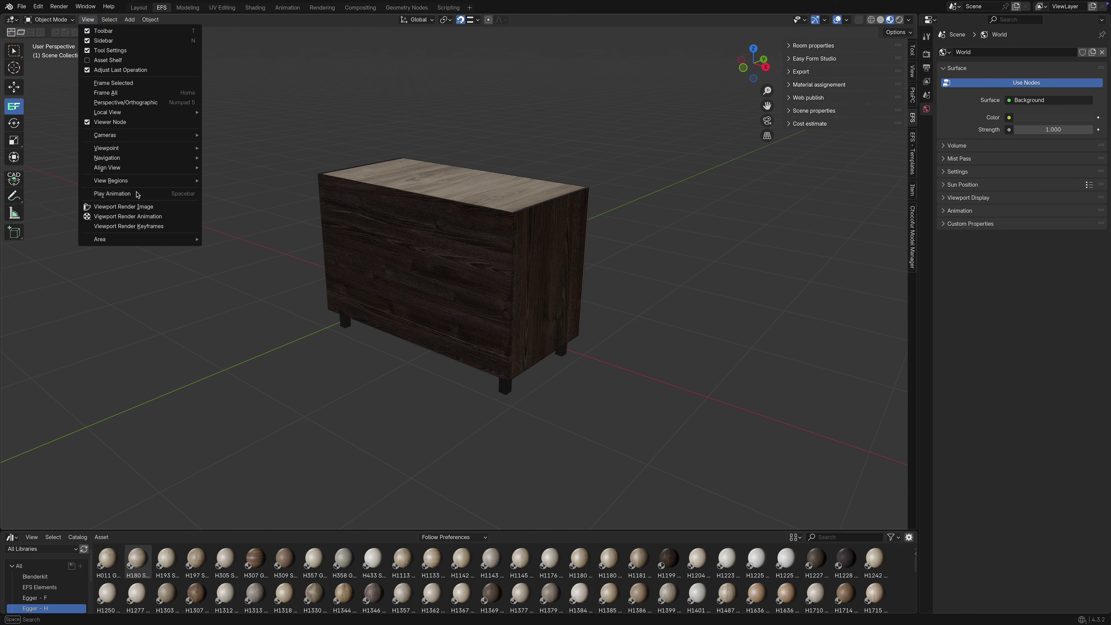
mouse_move(145, 184)
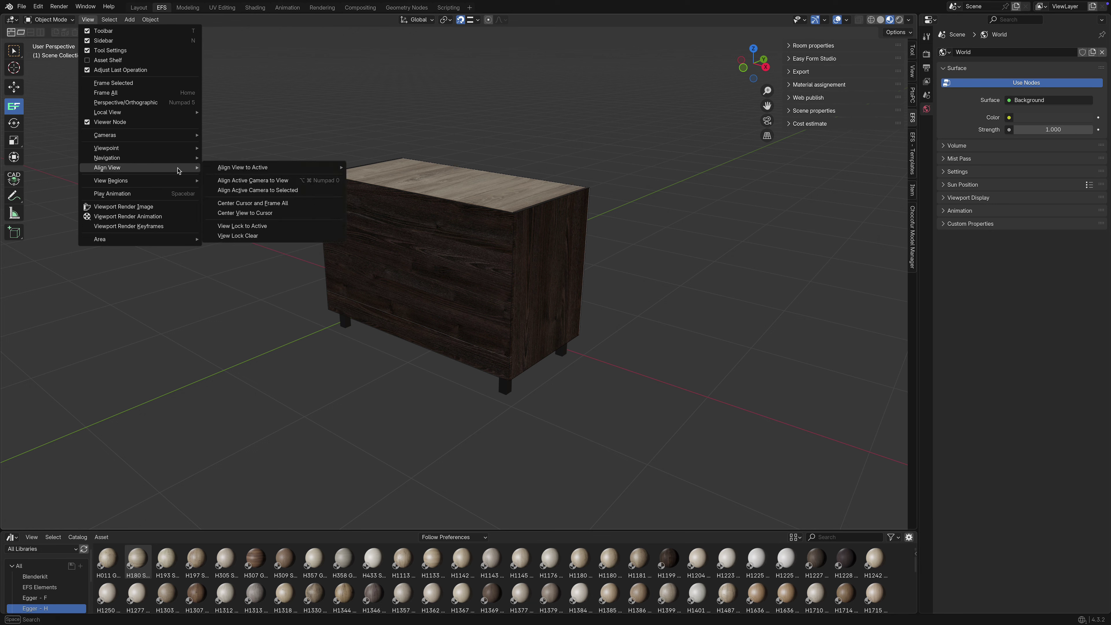
right_click(252, 181)
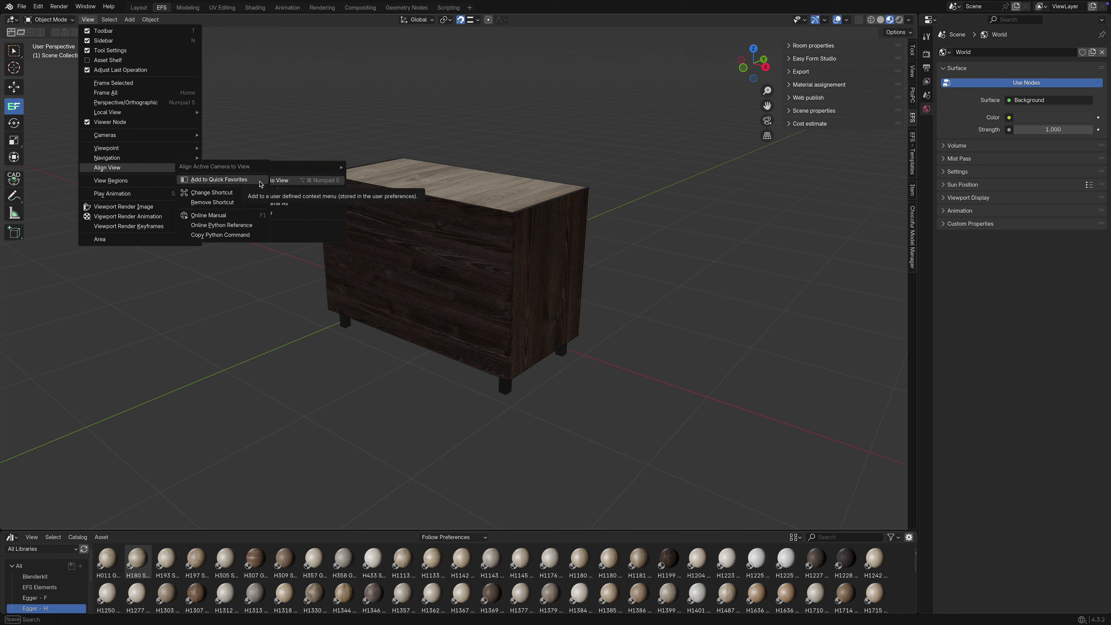
left_click(248, 181)
- Align the active camera to successive views of the cabinet using Quick Favorites, ending on an angle facing its side and front
key("q")
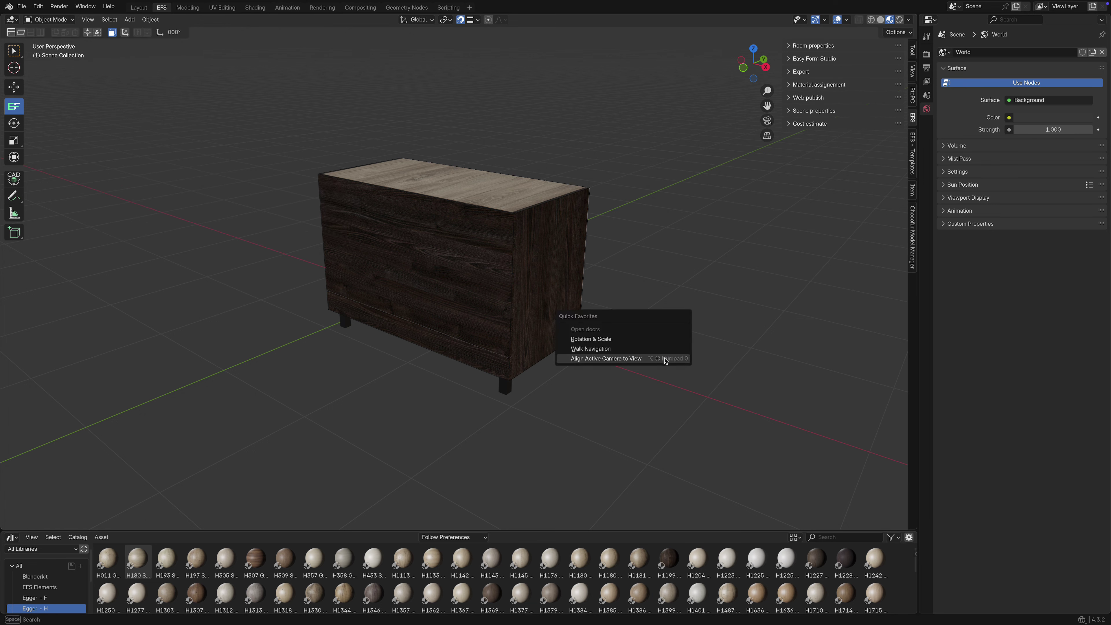
left_click(658, 359)
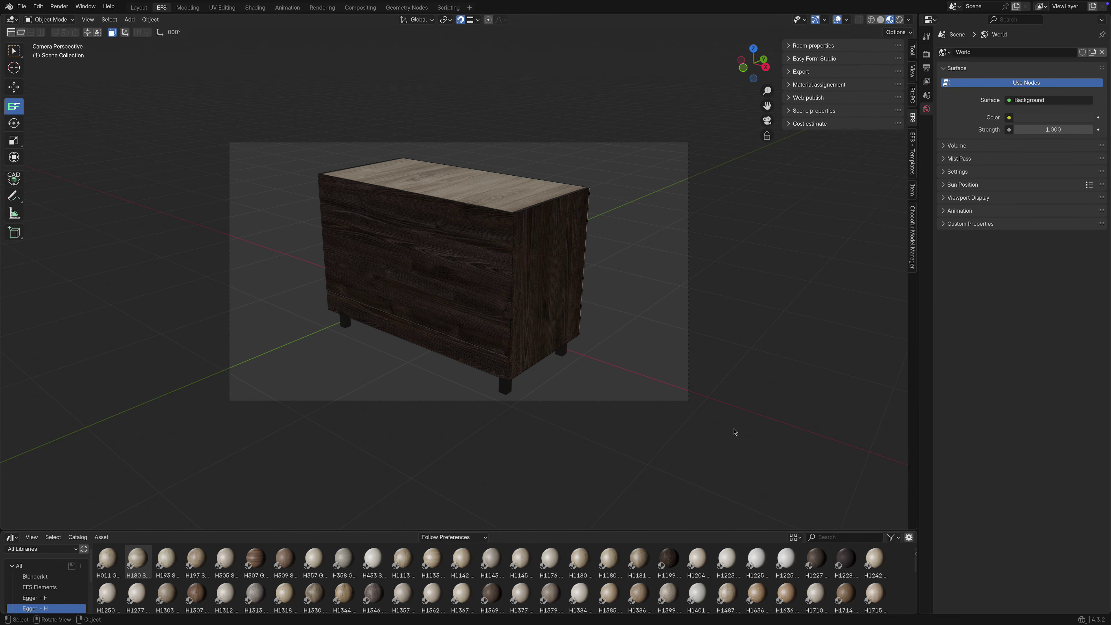
middle_click_drag(735, 432, 705, 427)
key("q")
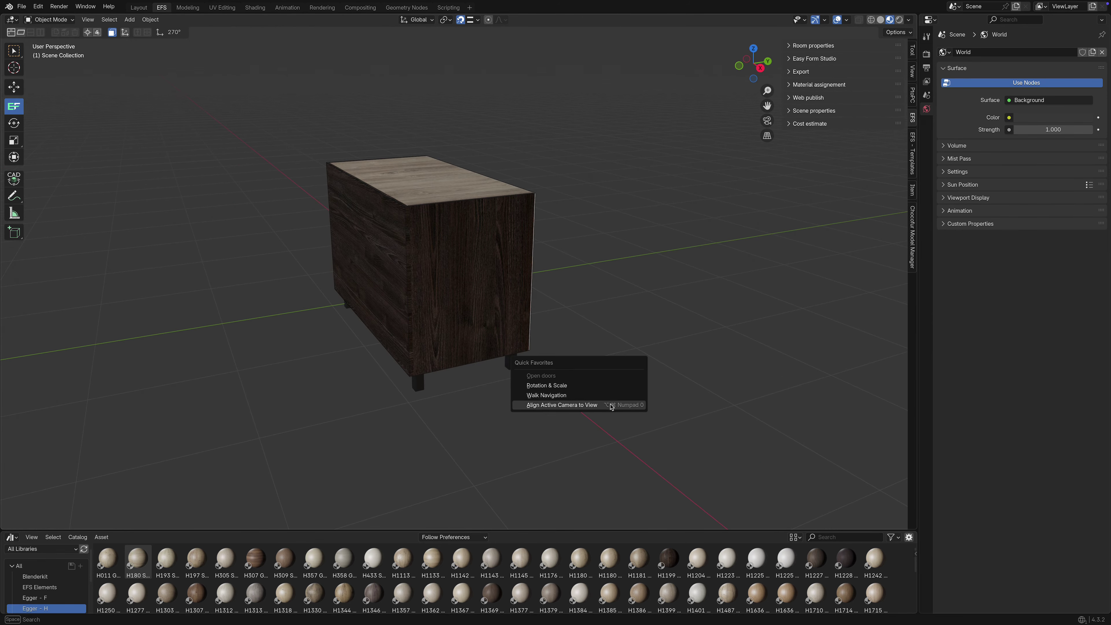
left_click(611, 405)
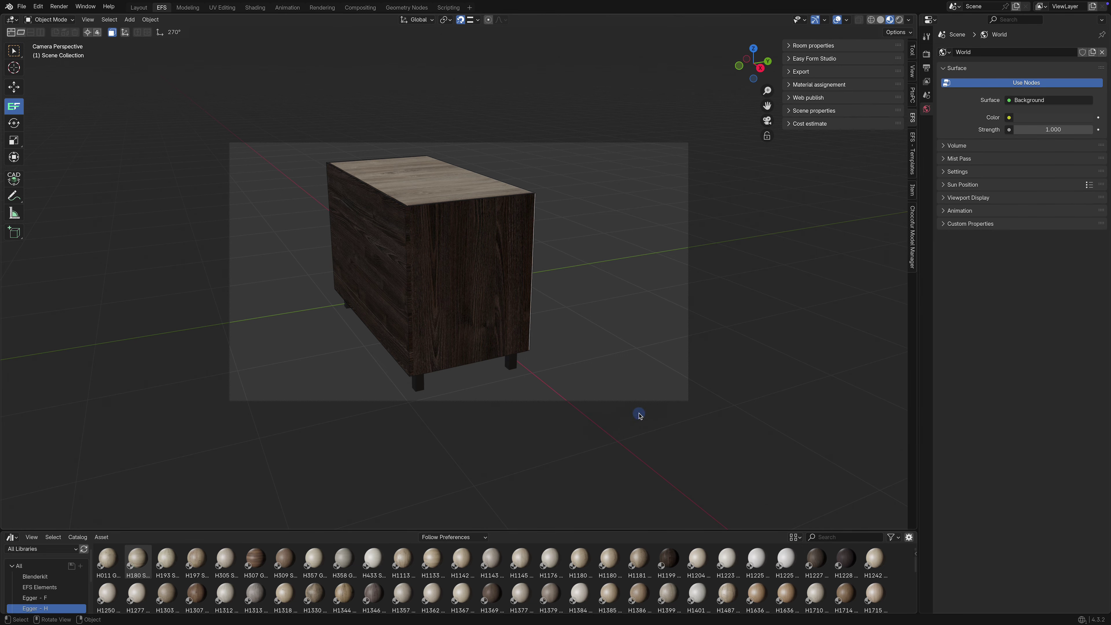
middle_click_drag(649, 414, 653, 416)
key("q")
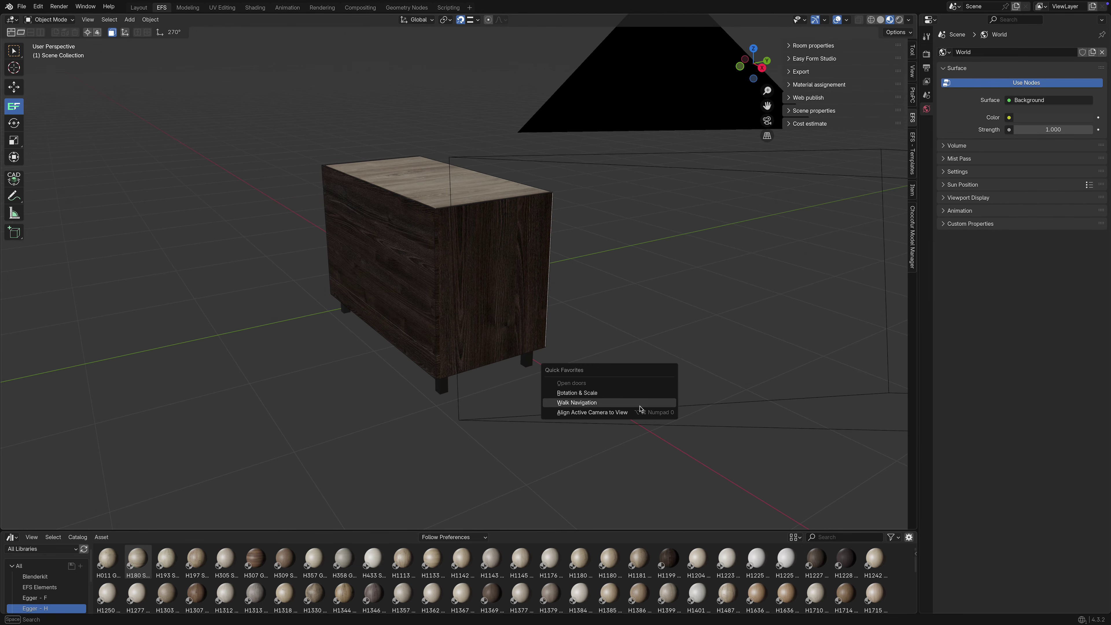
key("q")
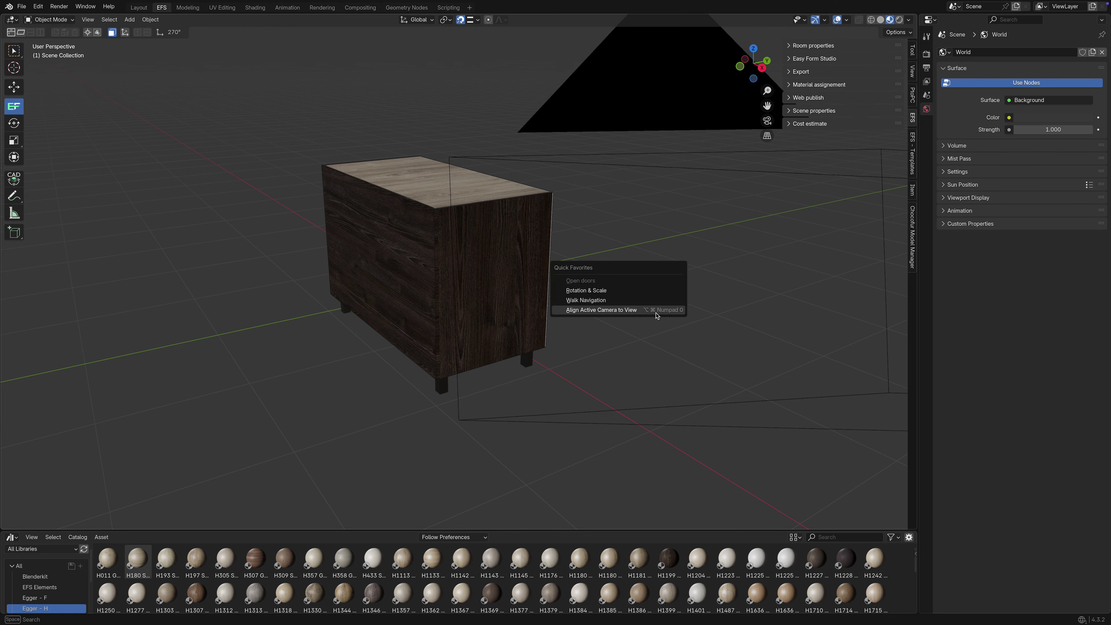
left_click(653, 313)
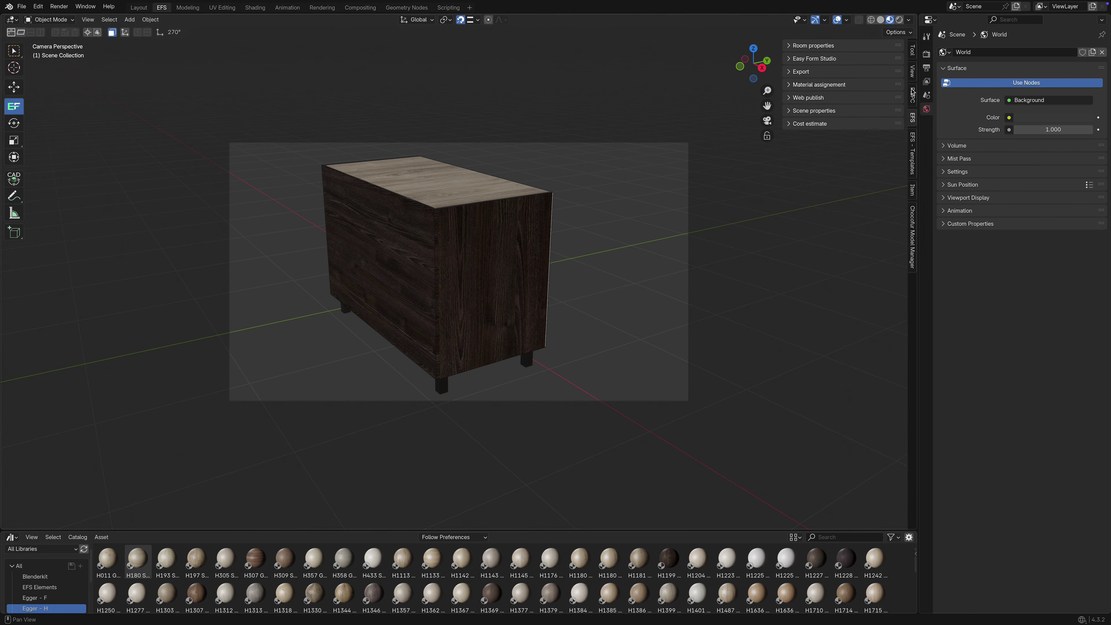
- Lock the camera to the view and orbit it to show more of the cabinet's front
left_click(913, 71)
left_click(838, 178)
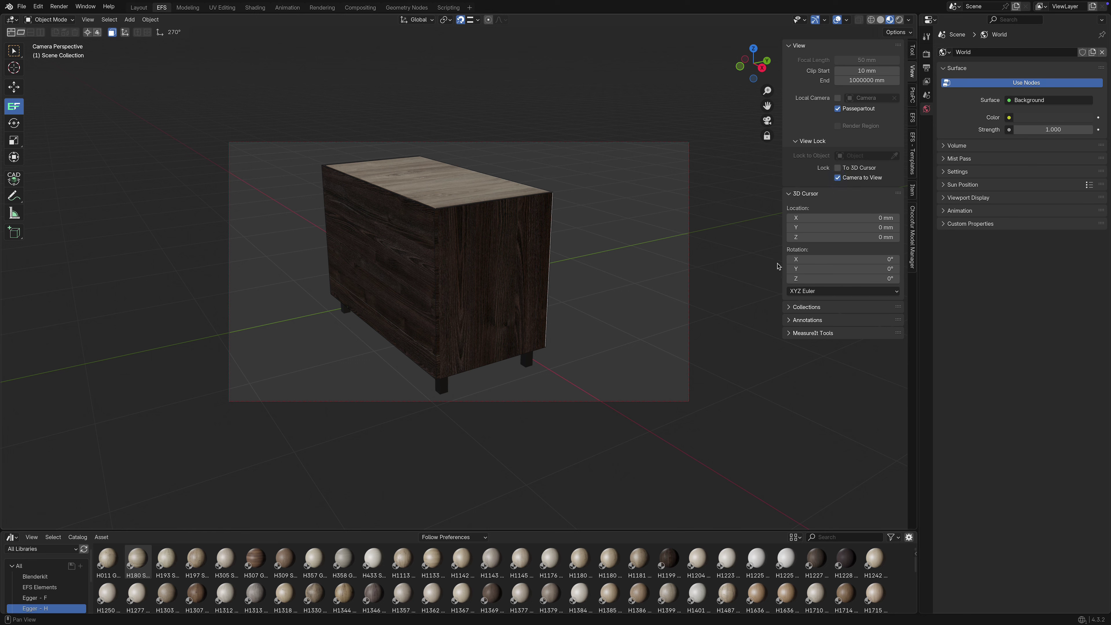
mouse_move(718, 337)
middle_mouse_down()
mouse_move(744, 330)
mouse_move(702, 330)
mouse_move(727, 335)
middle_mouse_up()
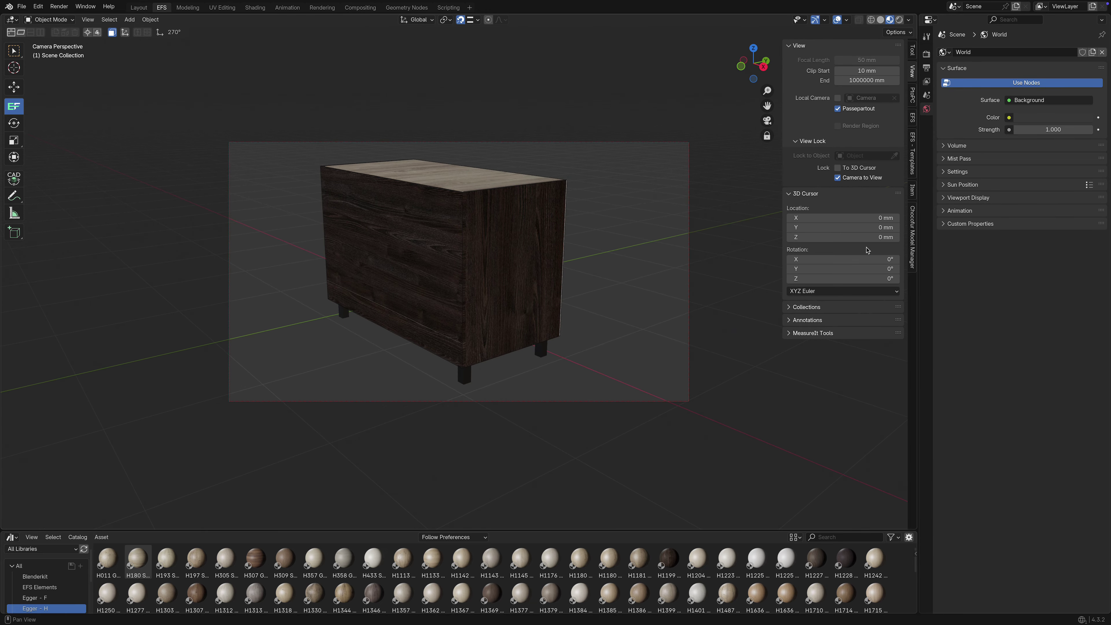
- Choose EEVEE as the scene's render engine
left_click(926, 68)
left_click(926, 55)
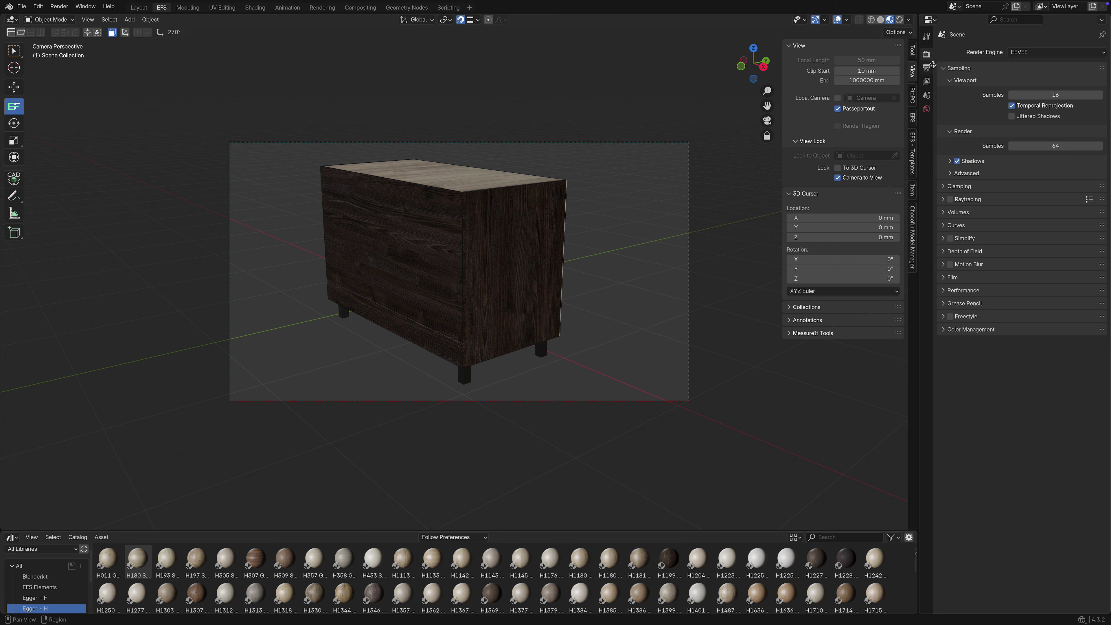
left_click(1034, 53)
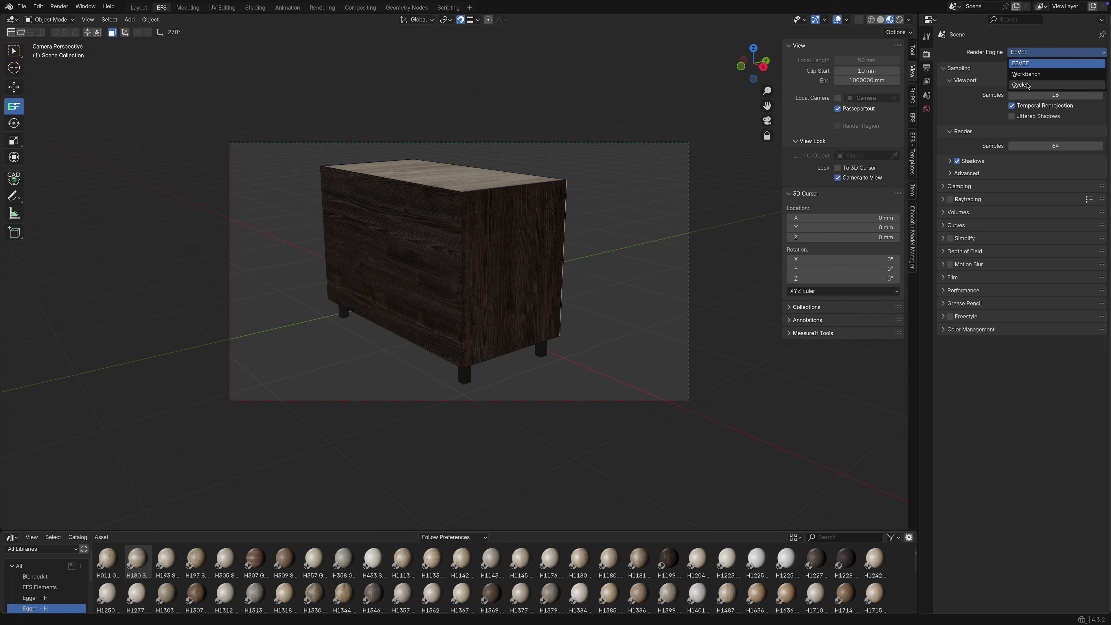
left_click(1024, 66)
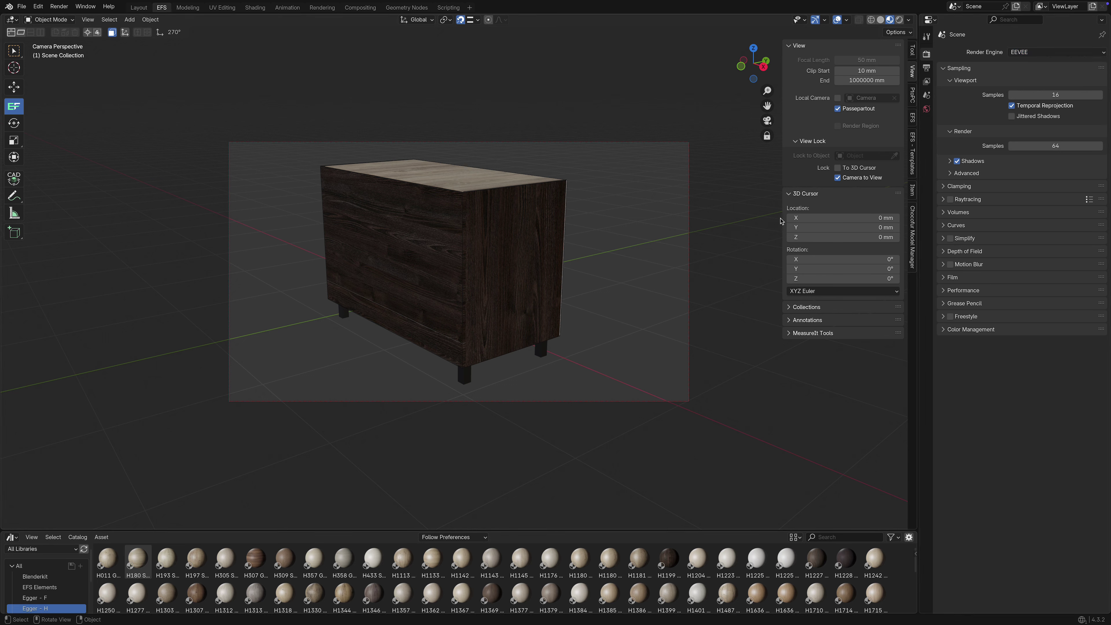
- Unlock the camera from the view and switch the viewport to rendered shading
left_click(843, 177)
left_click(899, 19)
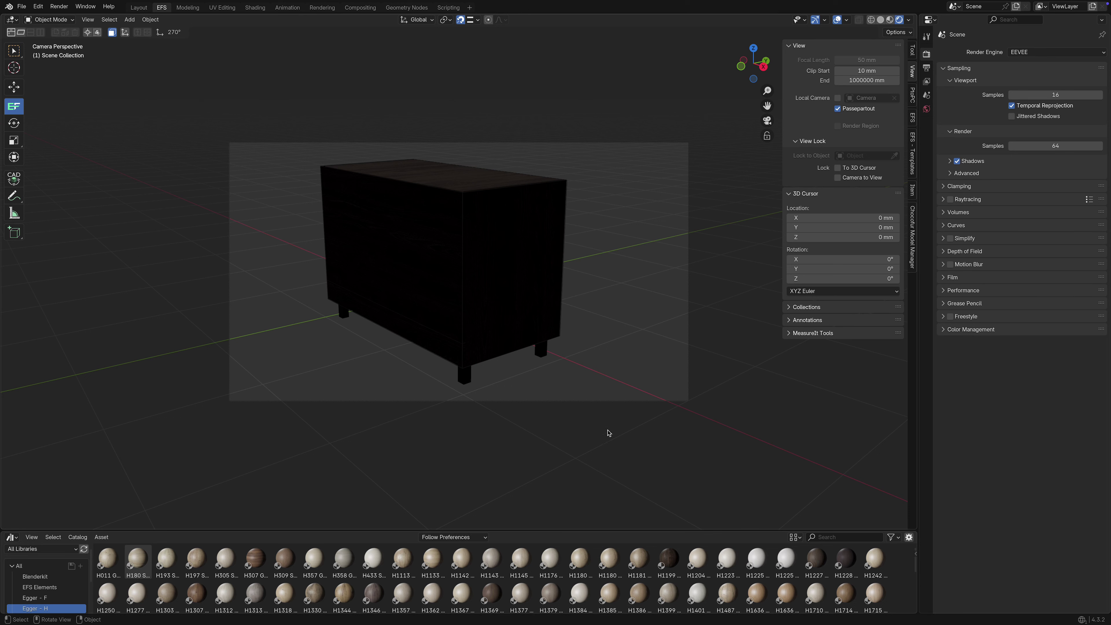
- Add a point light and move it along the X axis until it sits just outside the cabinet's narrow side
key("shift+a")
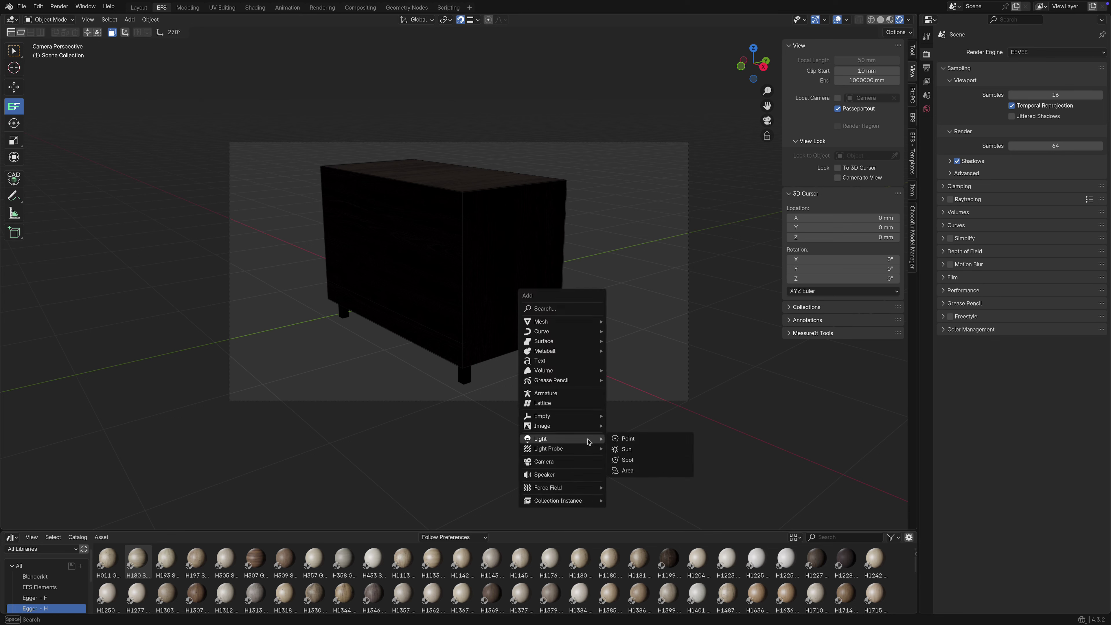
left_click(624, 439)
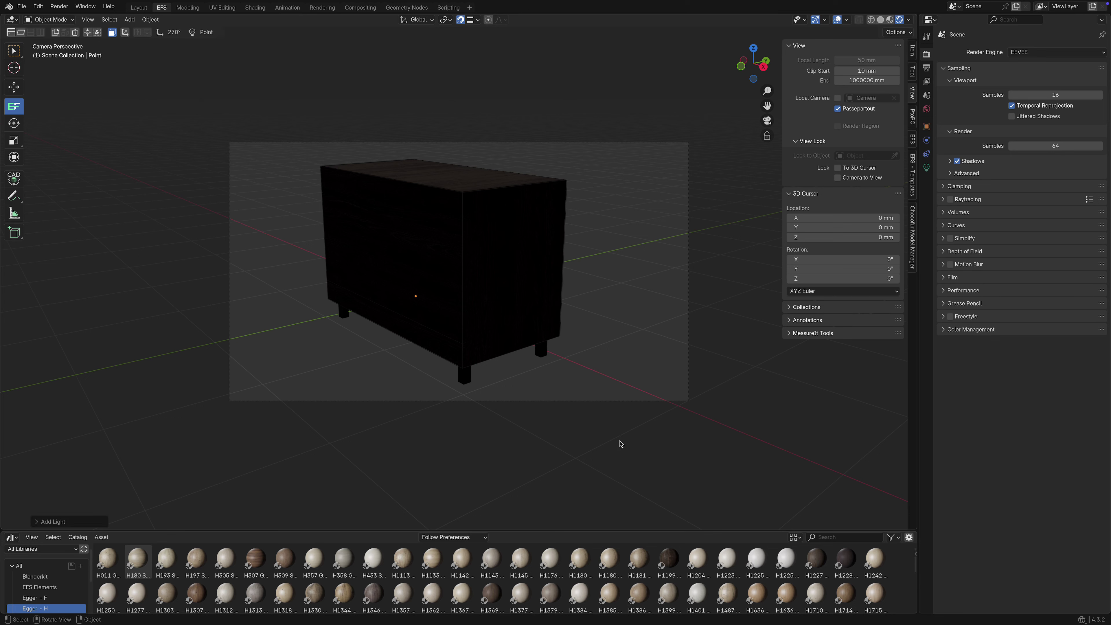
key("g")
key("x")
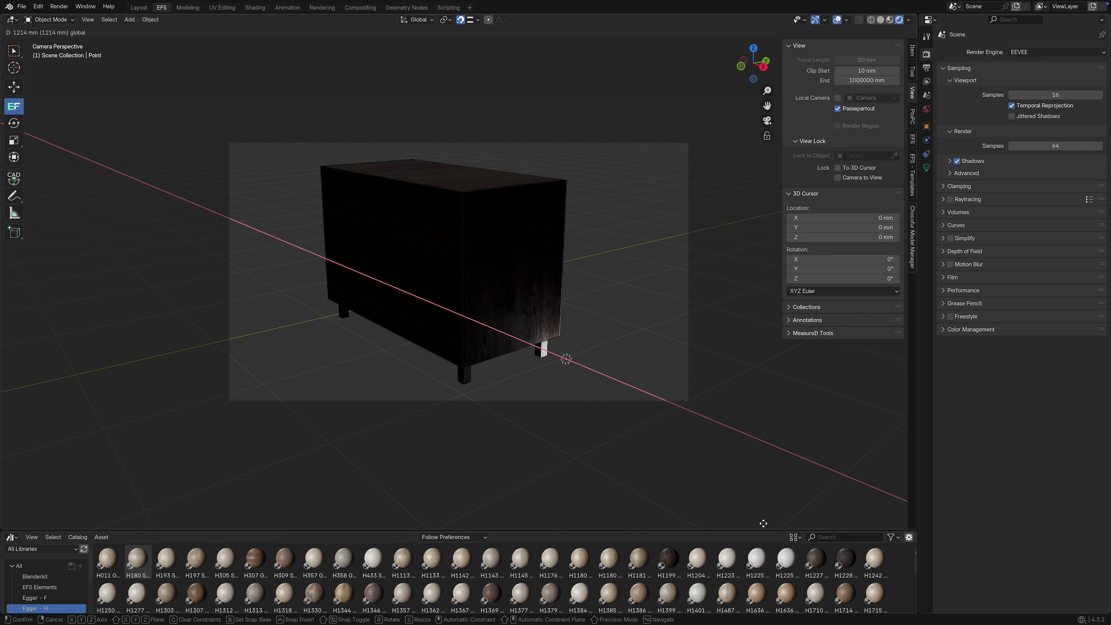
left_click(771, 16)
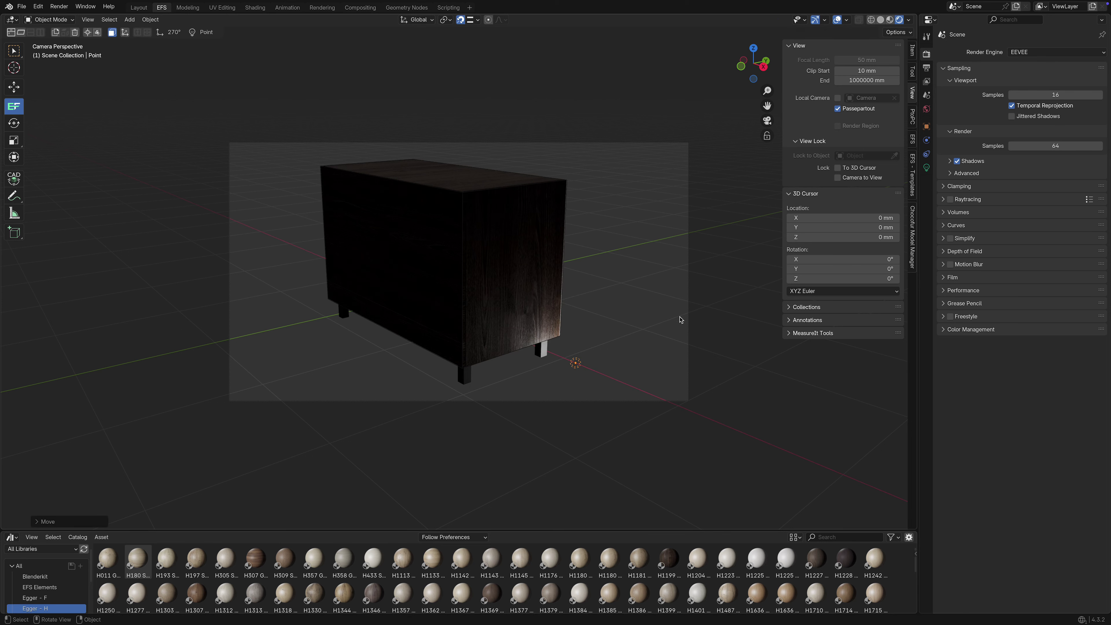
- Raise the point light about 796 mm along Z and move it farther from the cabinet along X
key("g")
key("z")
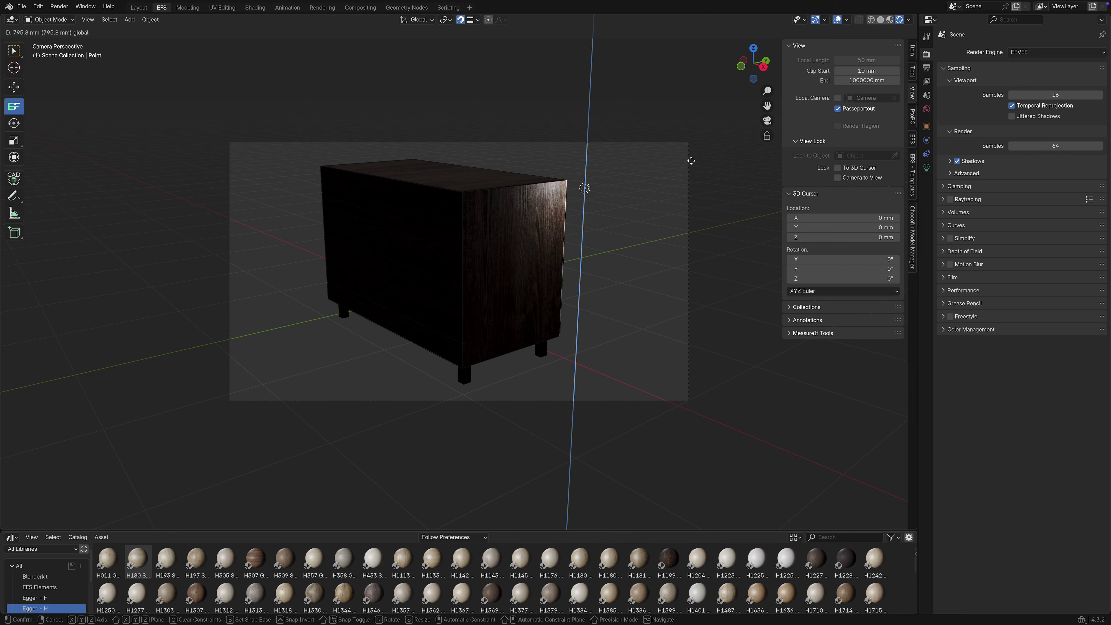
left_click(692, 161)
key("g")
key("x")
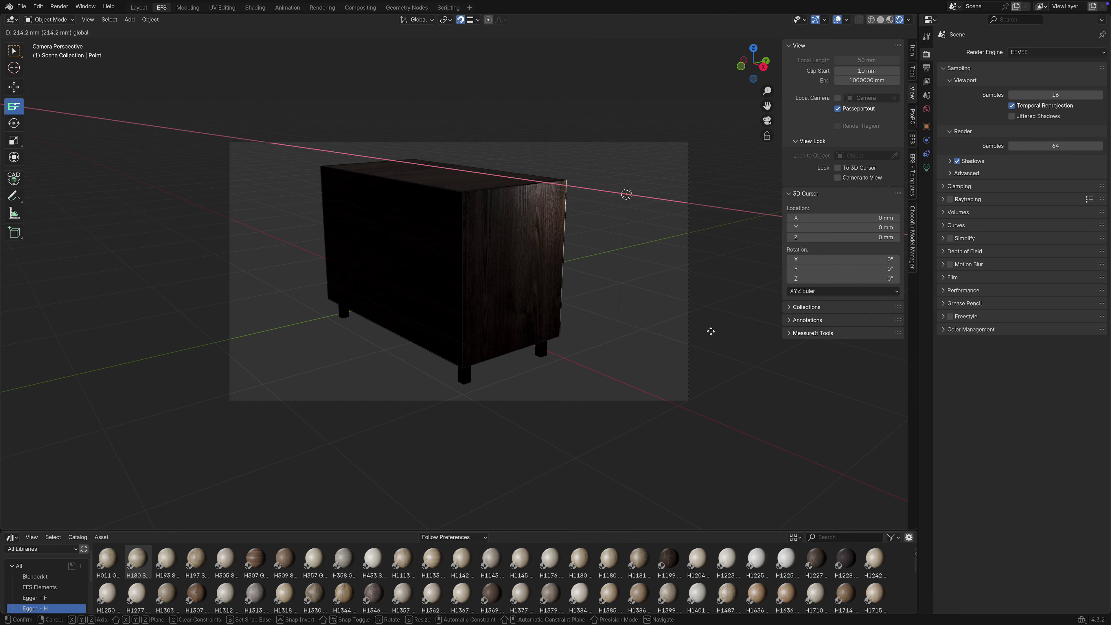
left_click(703, 334)
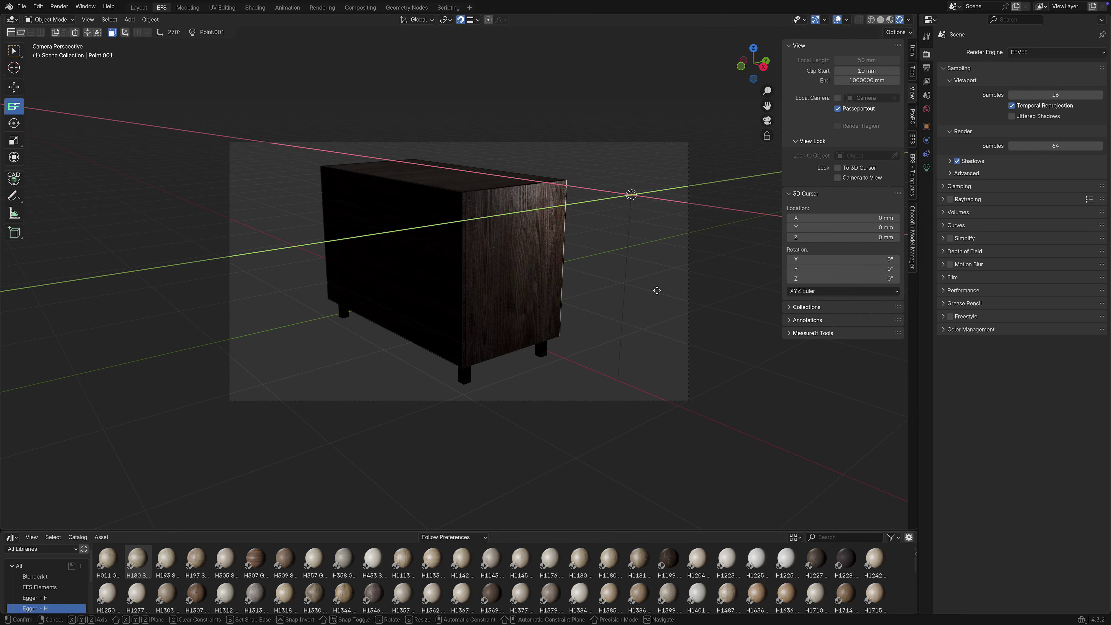
- Duplicate the point light along negative Y and shift the copy along negative X to light the cabinet's long side
key("shift+d")
key("shift+z")
key("y")
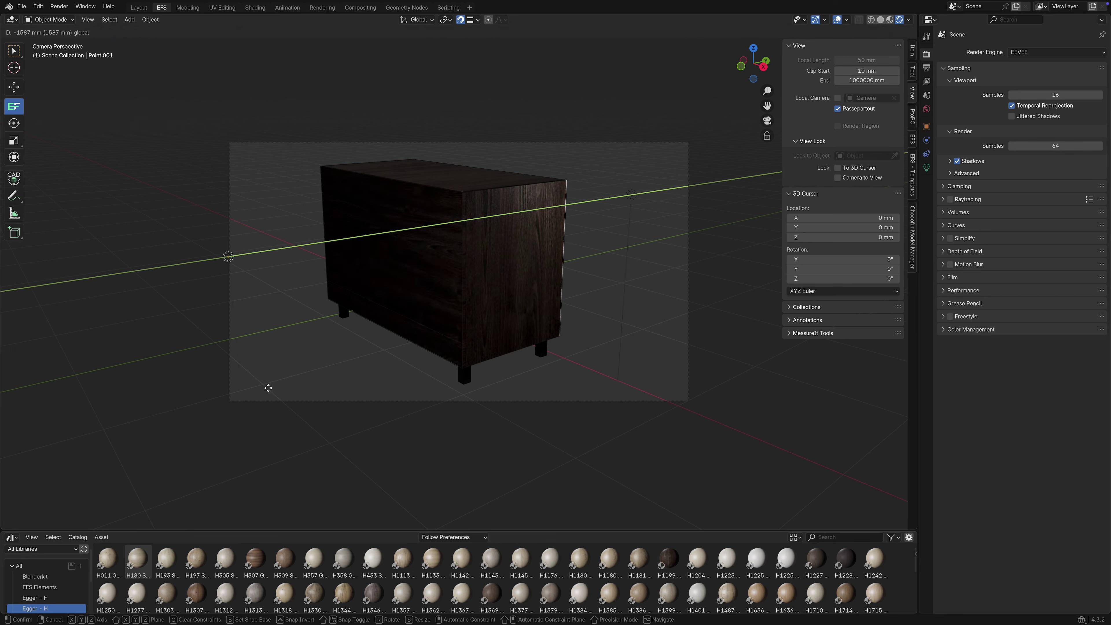
left_click(312, 387)
key("g")
key("x")
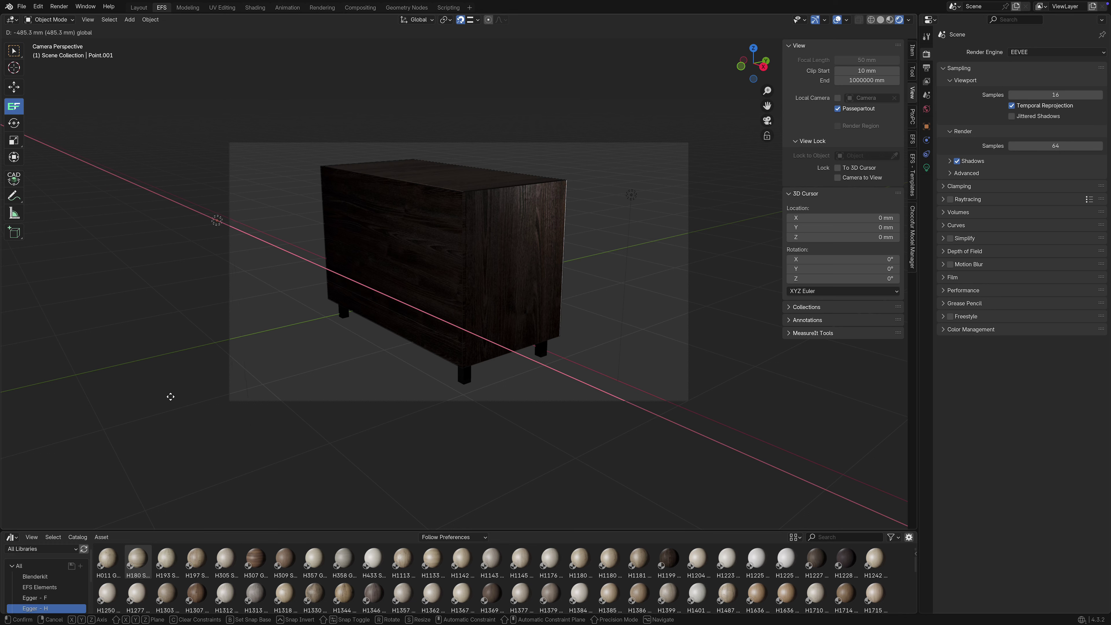
left_click(149, 381)
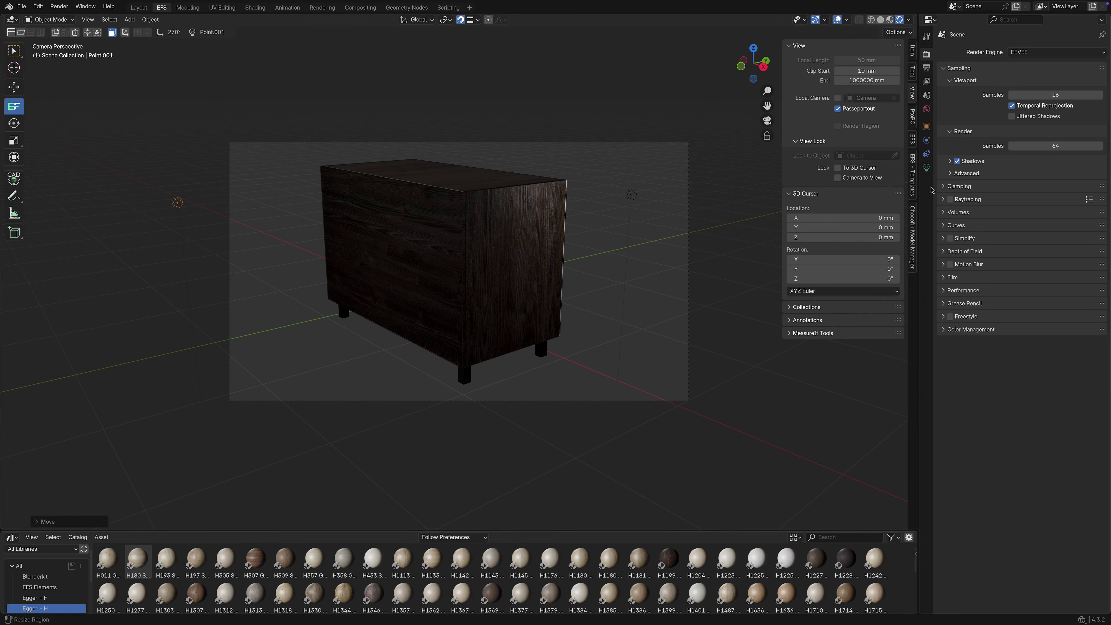
- Set the duplicated light's power to 53.6 W and raise it along Z above the cabinet's top
left_click(926, 168)
left_click_drag(1043, 119, 1110, 122)
key("g")
key("z")
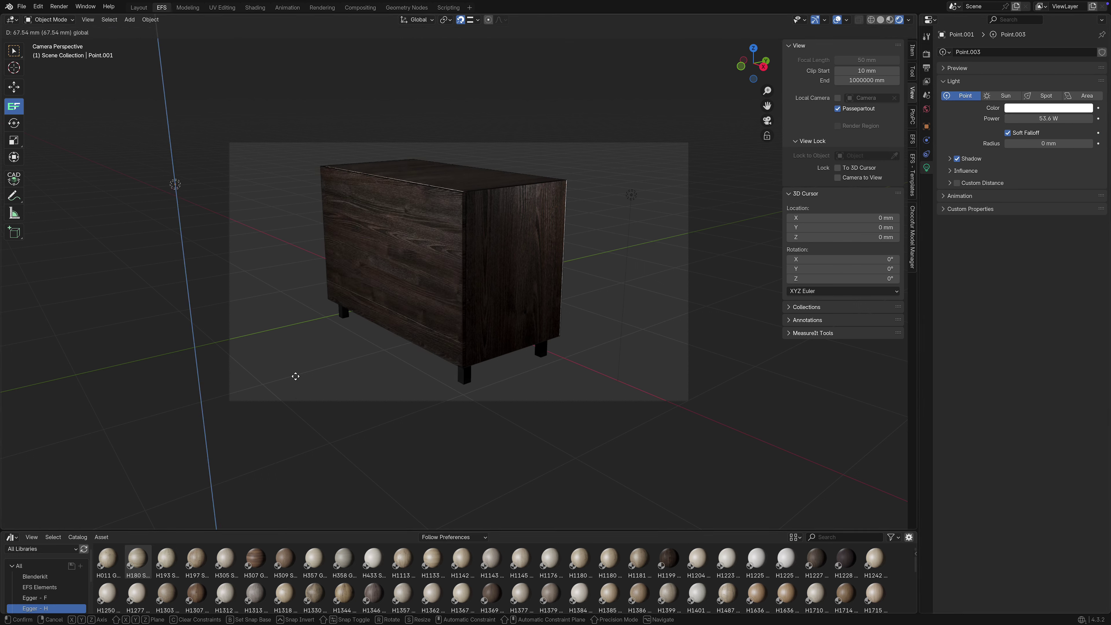
left_click(297, 358)
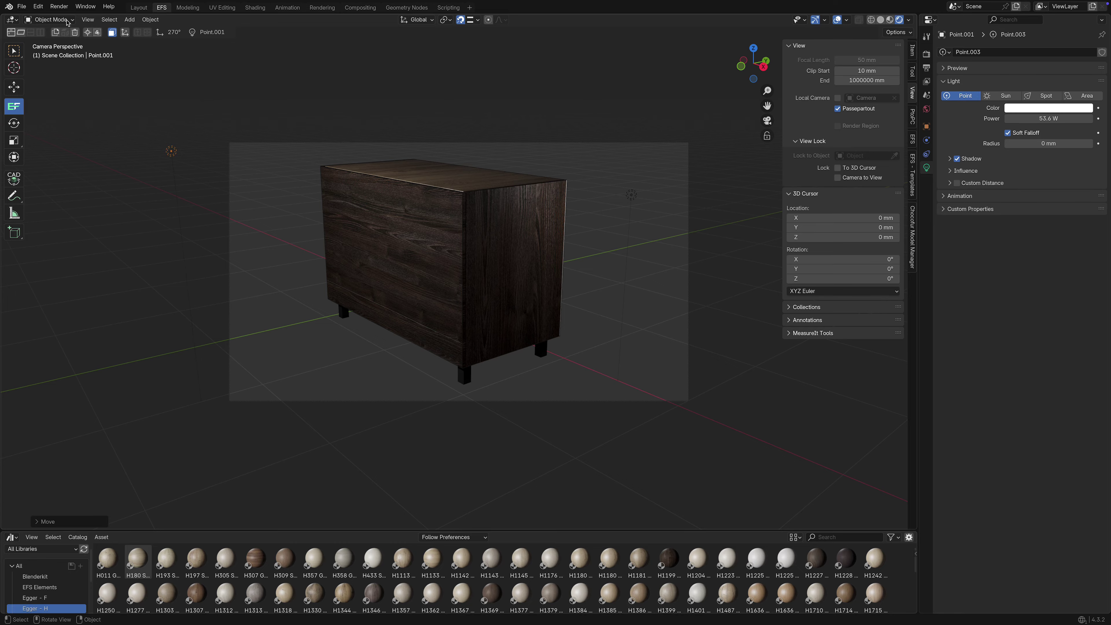
left_click(59, 7)
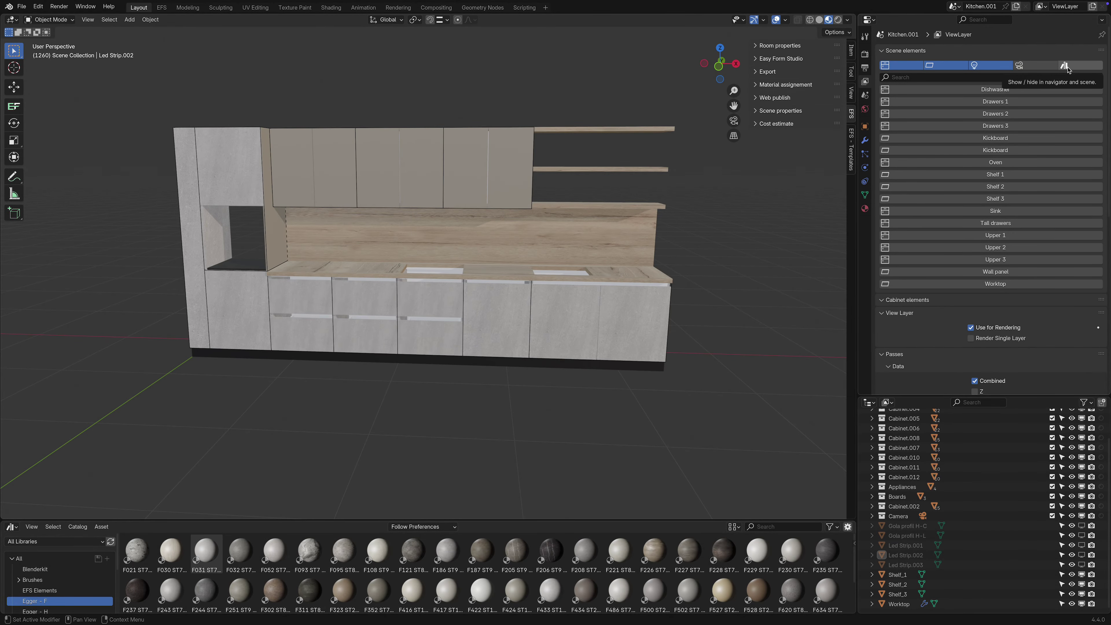
- Show the hidden Gola profiles and LED strips in the kitchen scene and its element list
left_click(1067, 69)
middle_click_drag(709, 275, 666, 298)
scroll(554, 302, "up", 2)
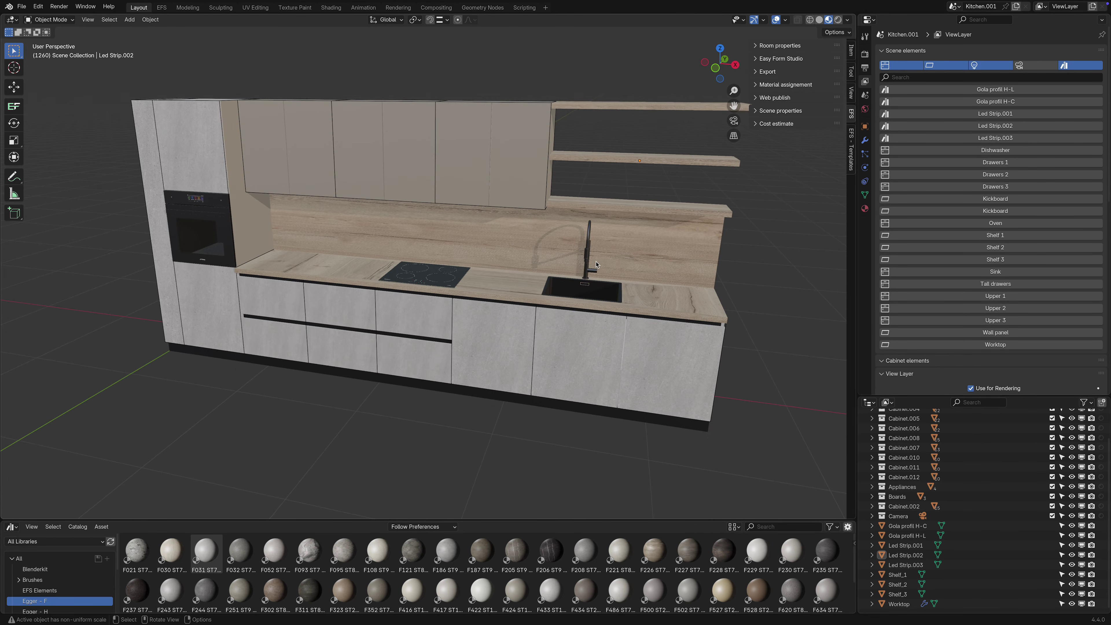
- Select the tap, sink, hob and oven in turn to inspect the kitchen's appliances
left_click(584, 255)
left_click(584, 291)
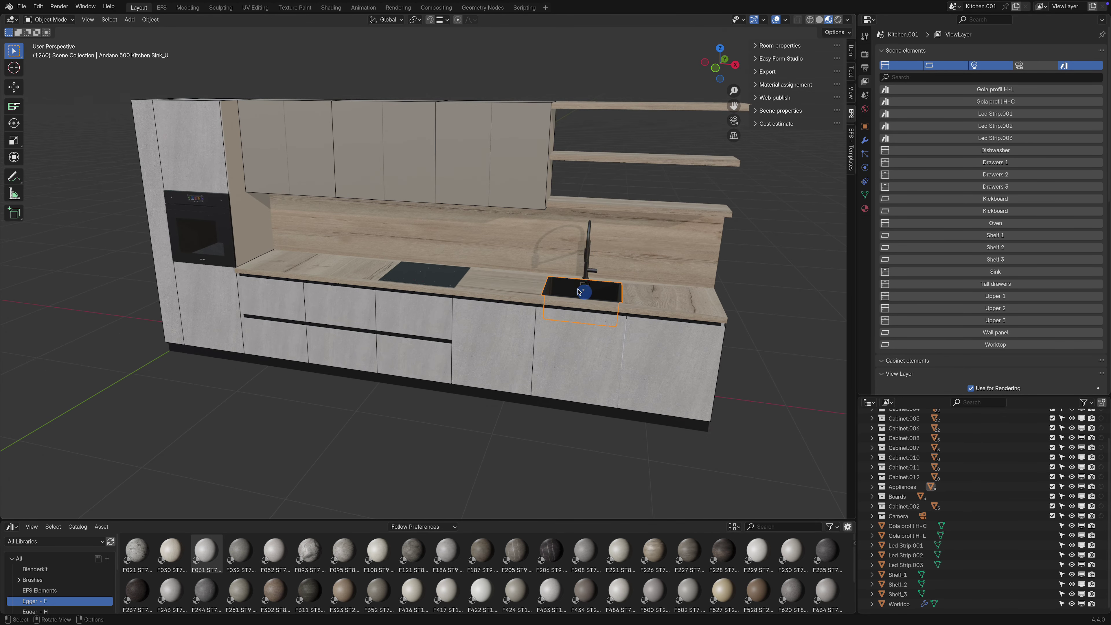
left_click(442, 281)
left_click(191, 222)
middle_click_drag(413, 438, 442, 438)
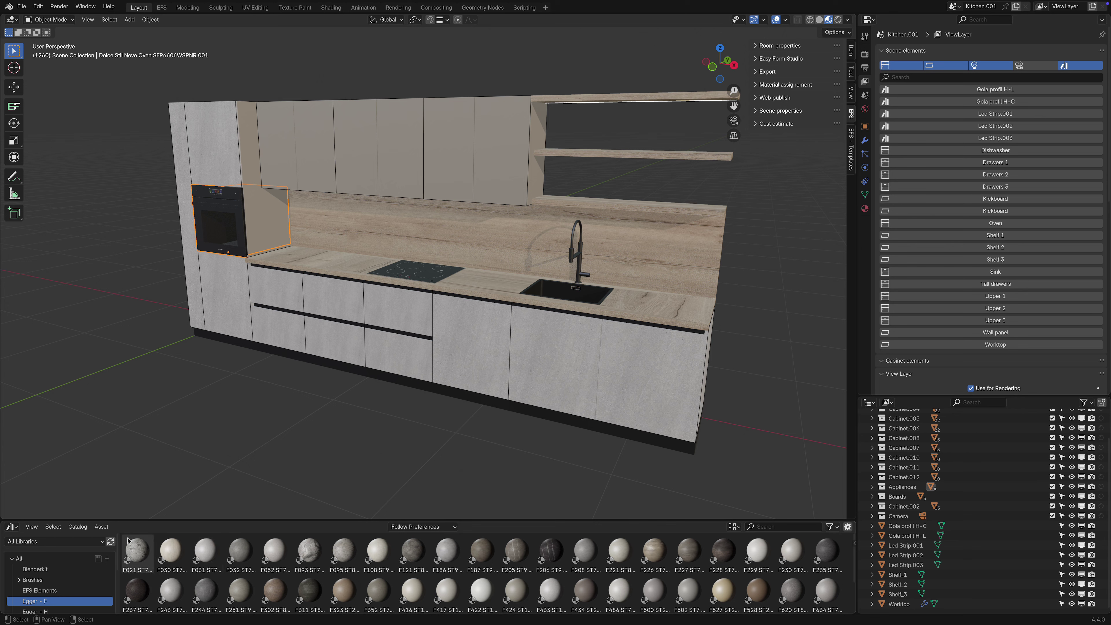
- Place a Led Strip from the EFS Elements asset catalog on the floor in front of the kitchen
left_click(56, 589)
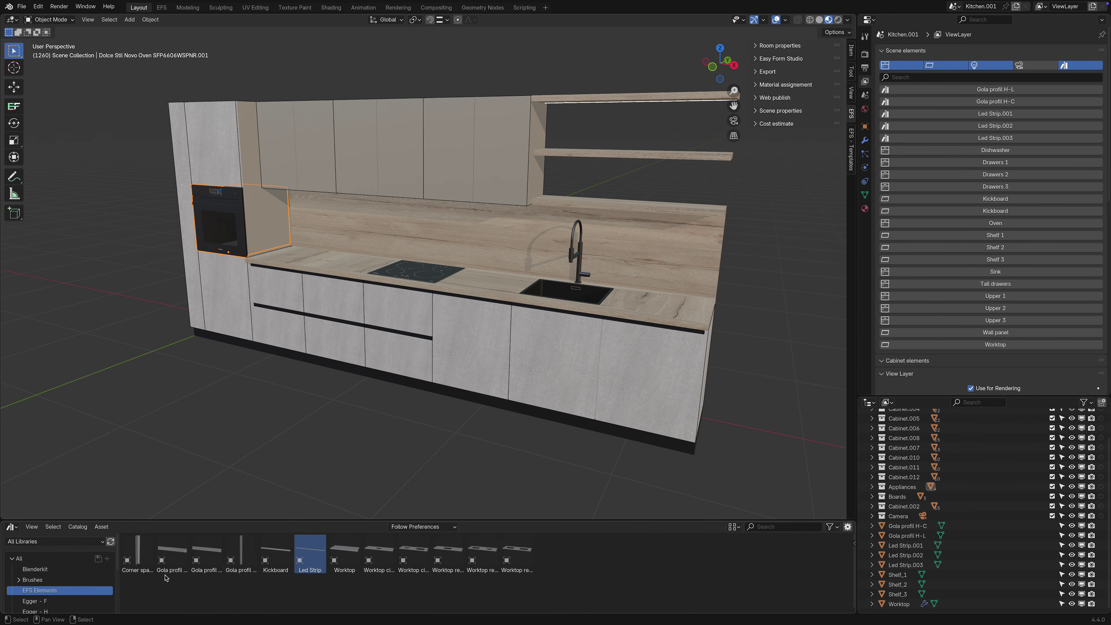
left_click_drag(309, 554, 322, 455)
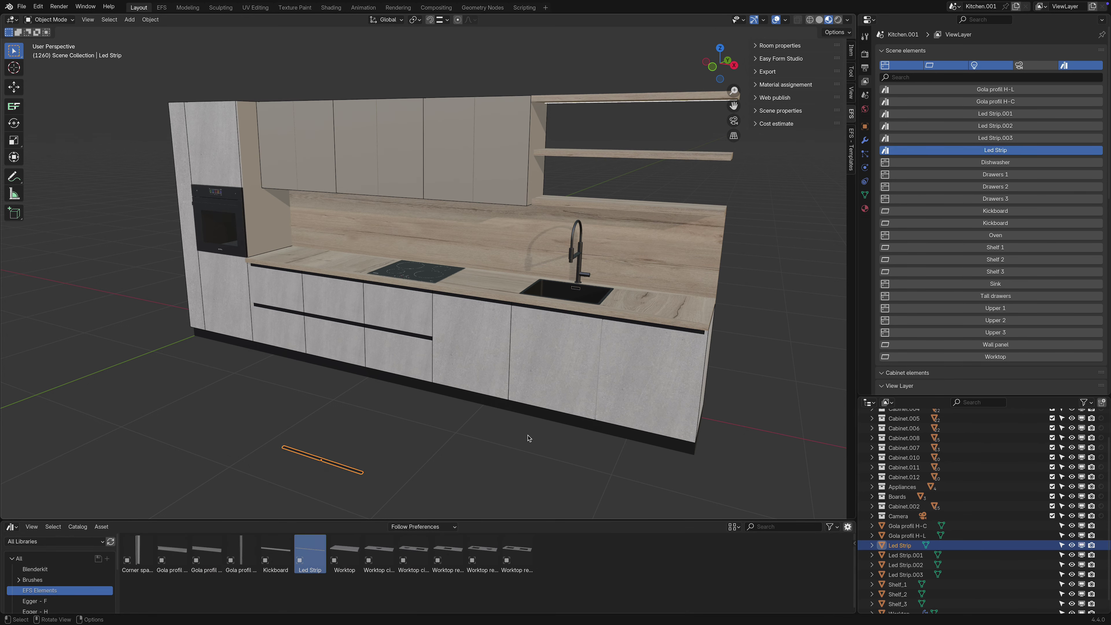
middle_click_drag(332, 455, 488, 173)
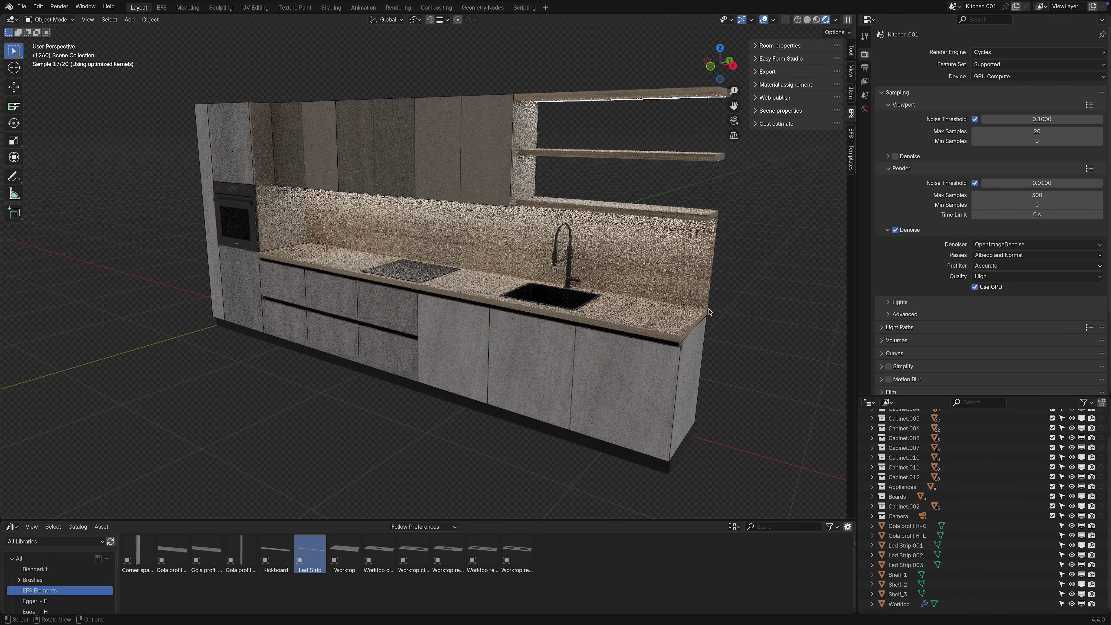
- Examine the LED lighting under the wall cabinets and shelves in the rendered view, and return to material preview shading
left_click_drag(717, 340, 718, 343)
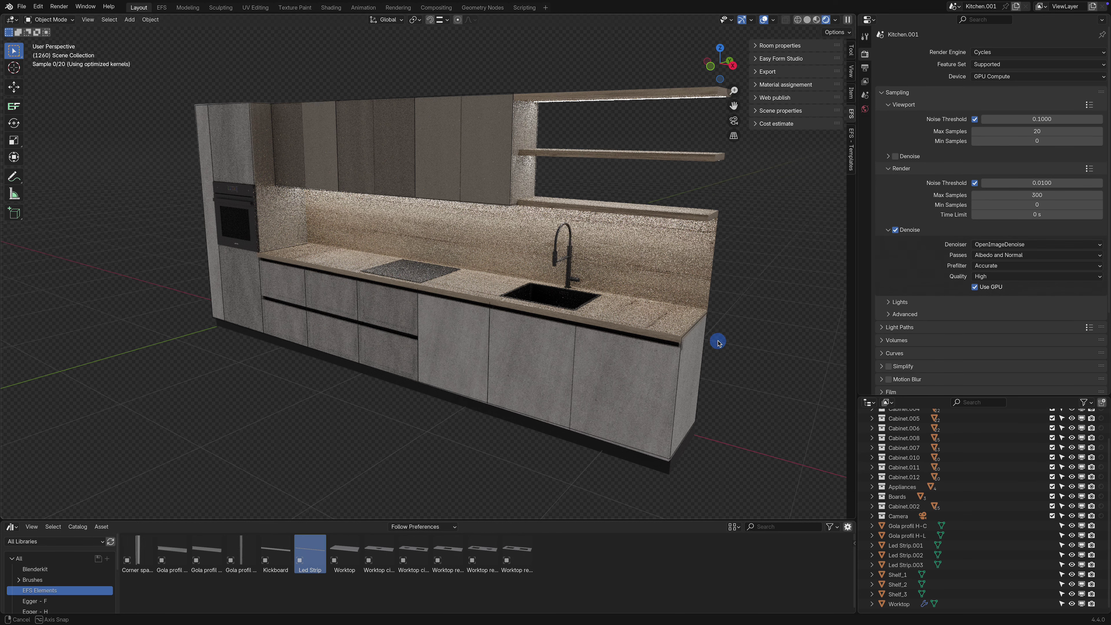
middle_click_drag(718, 343, 724, 323)
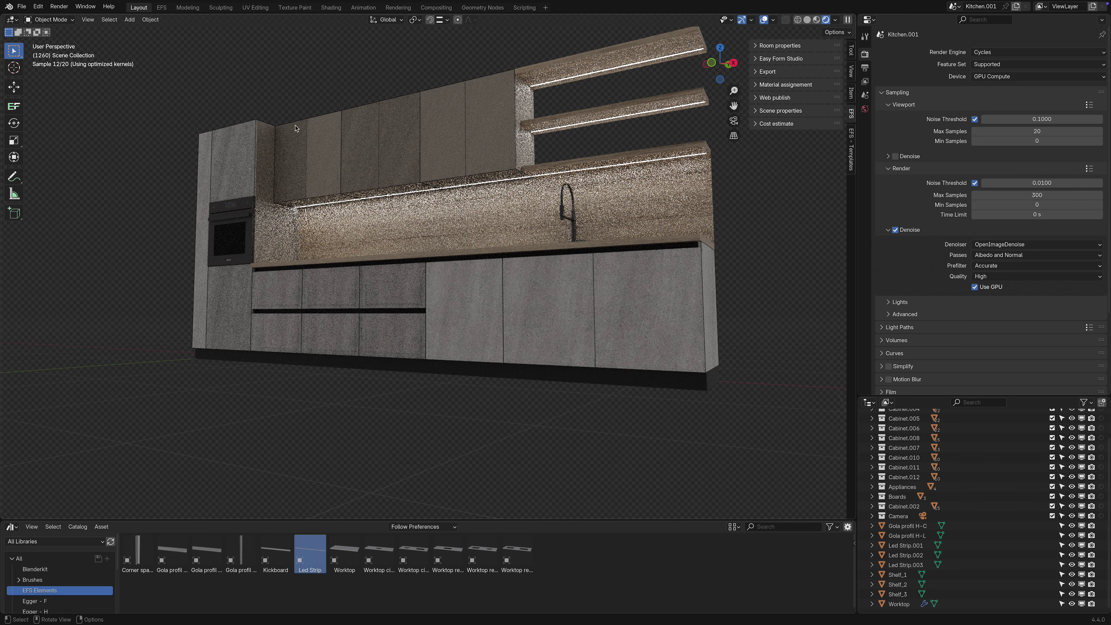
middle_click_drag(291, 141, 333, 184)
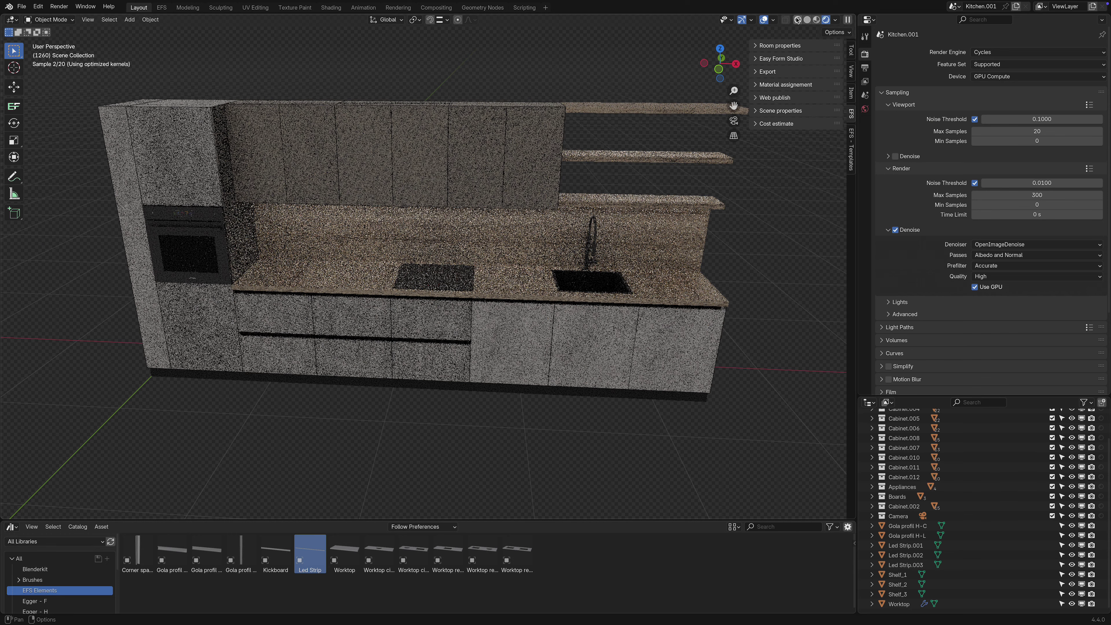
left_click(816, 19)
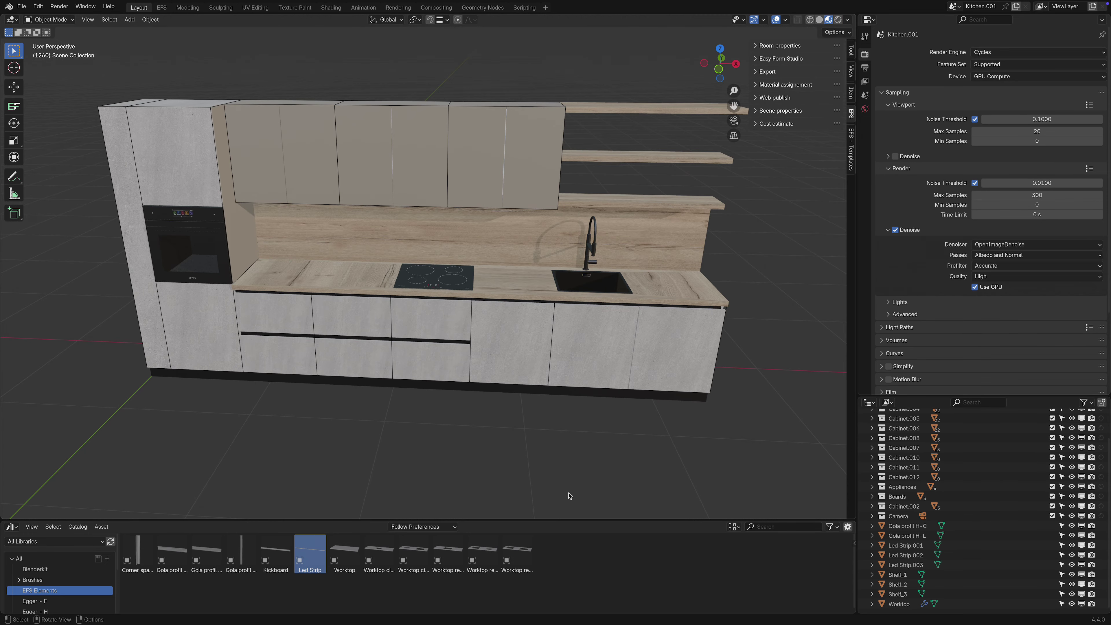